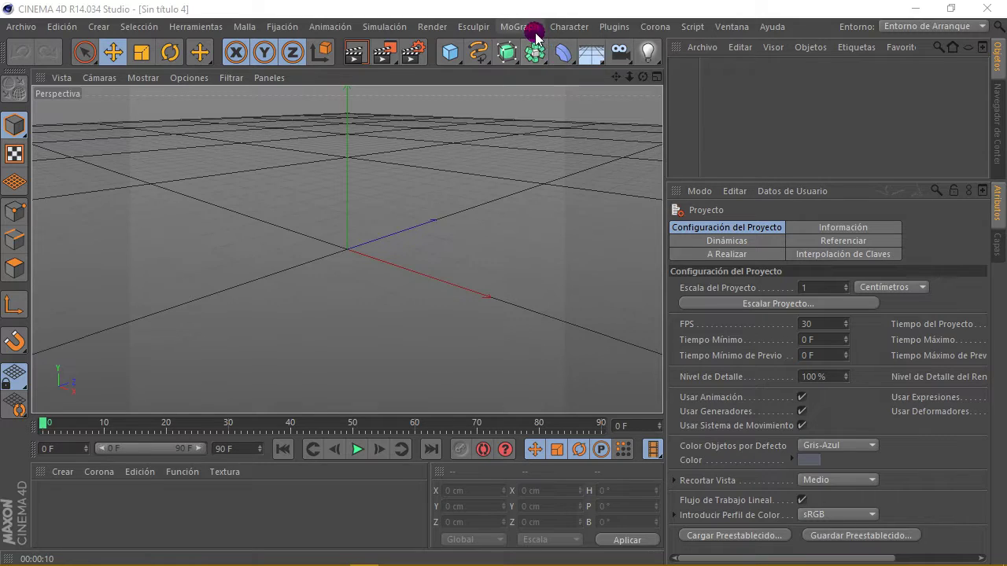
- Open the MoGraph menu to reach its objects, such as Objeto Texto
left_click(527, 27)
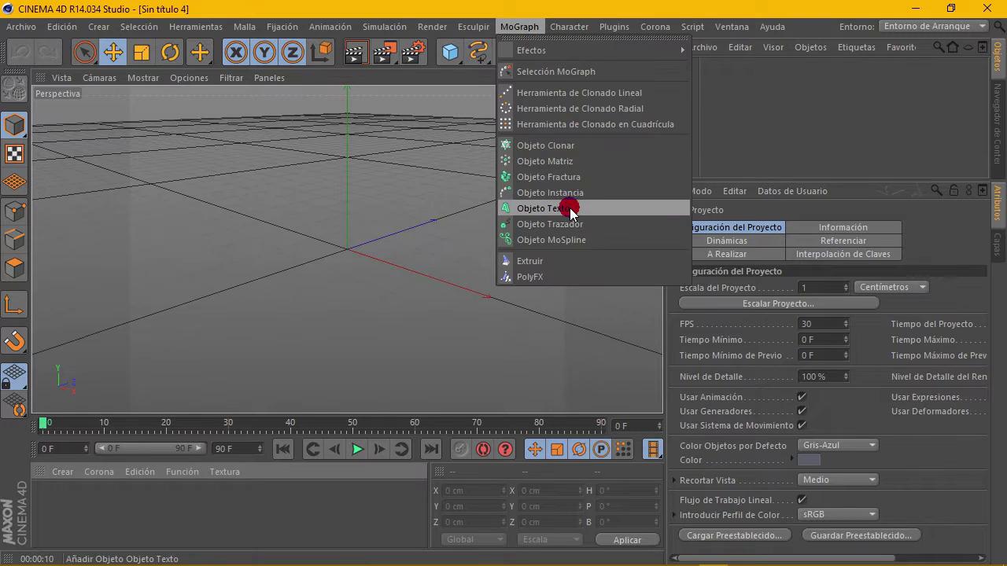
- Add a MoGraph text object and set its alignment to Centro
left_click(571, 210)
left_click(814, 466)
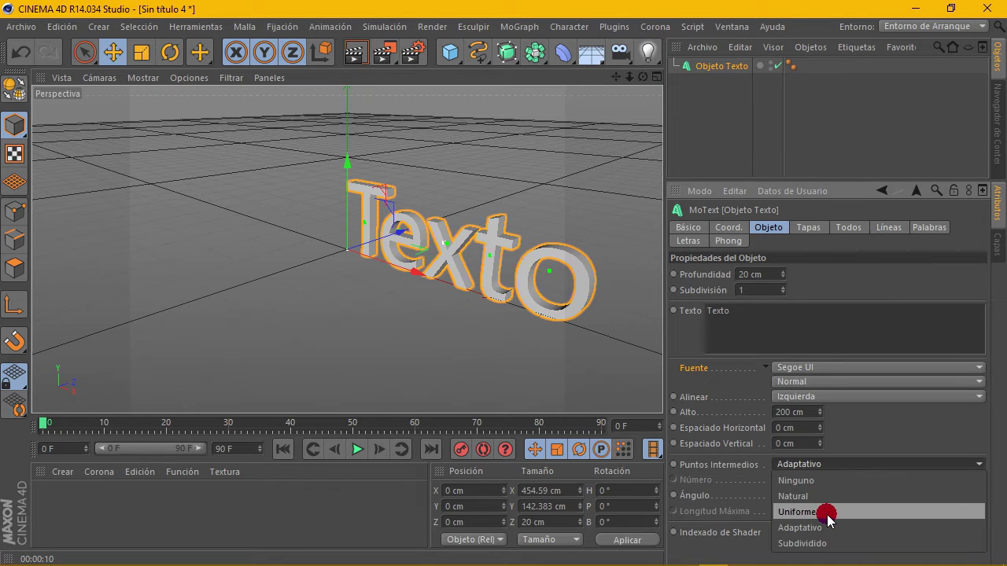
left_click(862, 433)
left_click(832, 399)
left_click(821, 414)
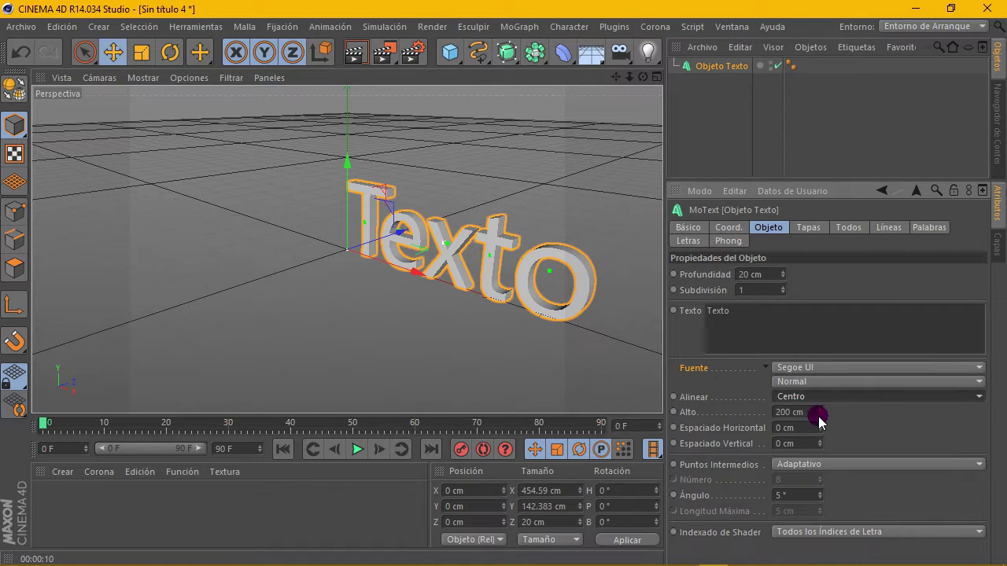
- Replace the placeholder text with 'NO RENDIRSE' and frame it in the view
double_click(763, 313)
type("NO RENDIRSE")
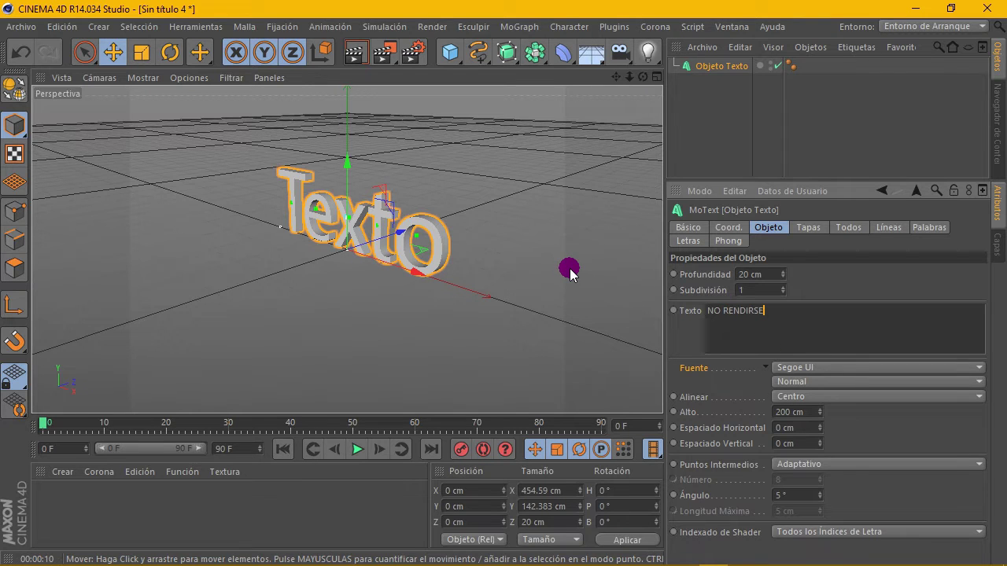
left_click(832, 260)
key("h")
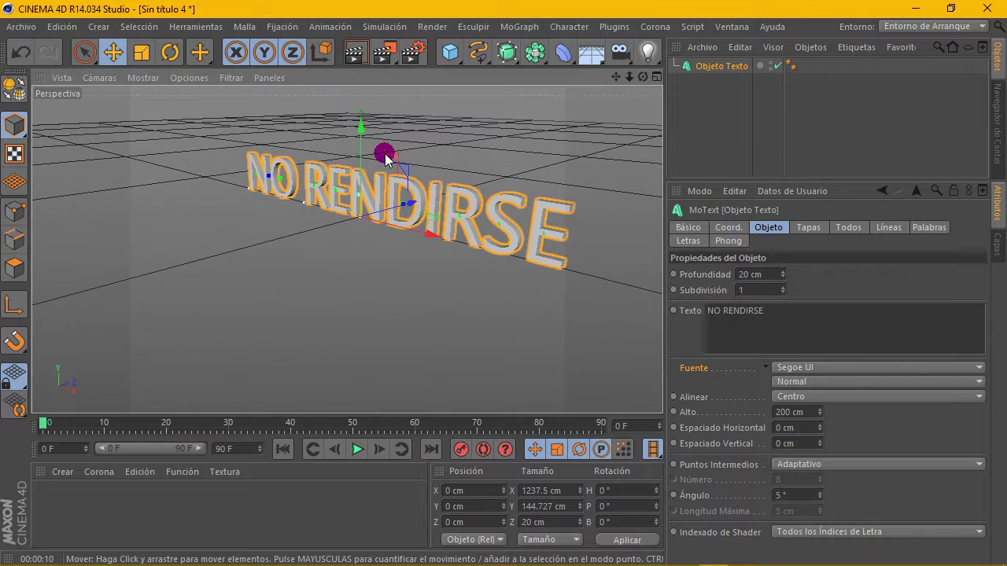
- Switch the text font to Bebas Neue and turn the view to face it
left_click(856, 368)
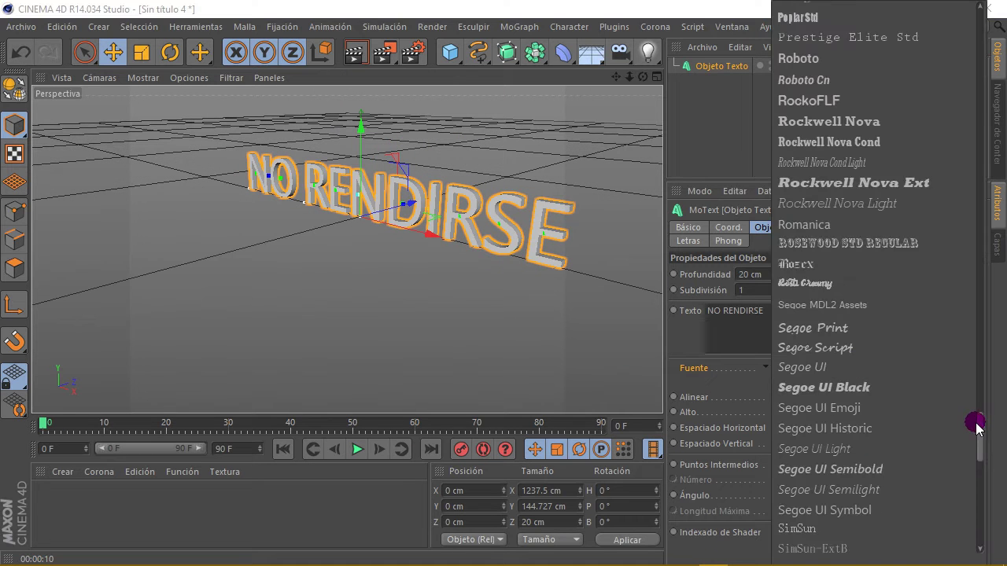
mouse_move(981, 425)
left_mouse_down()
mouse_move(971, 349)
mouse_move(999, 43)
mouse_move(1001, 81)
left_mouse_up()
left_click(866, 334)
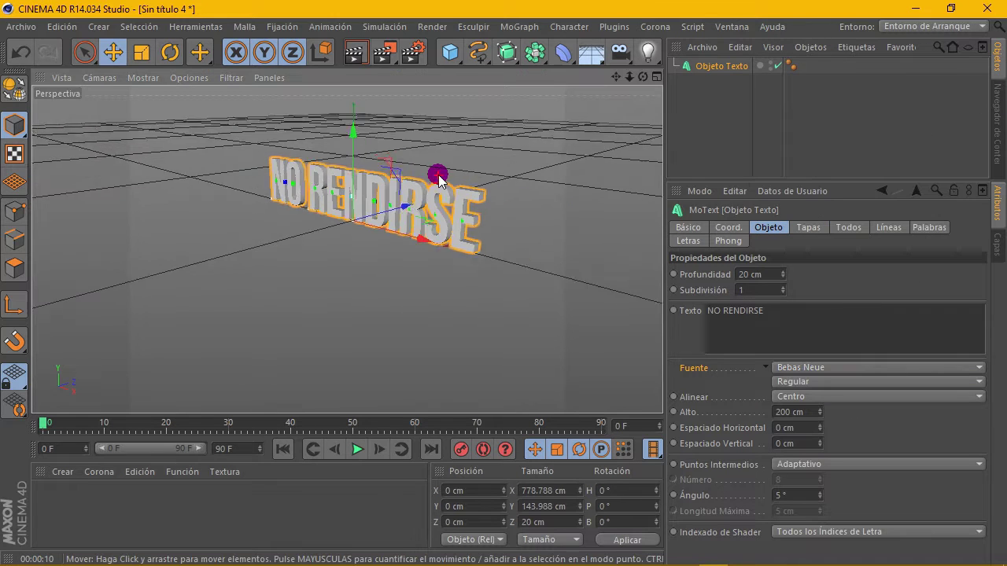
left_click_drag(637, 76, 531, 98)
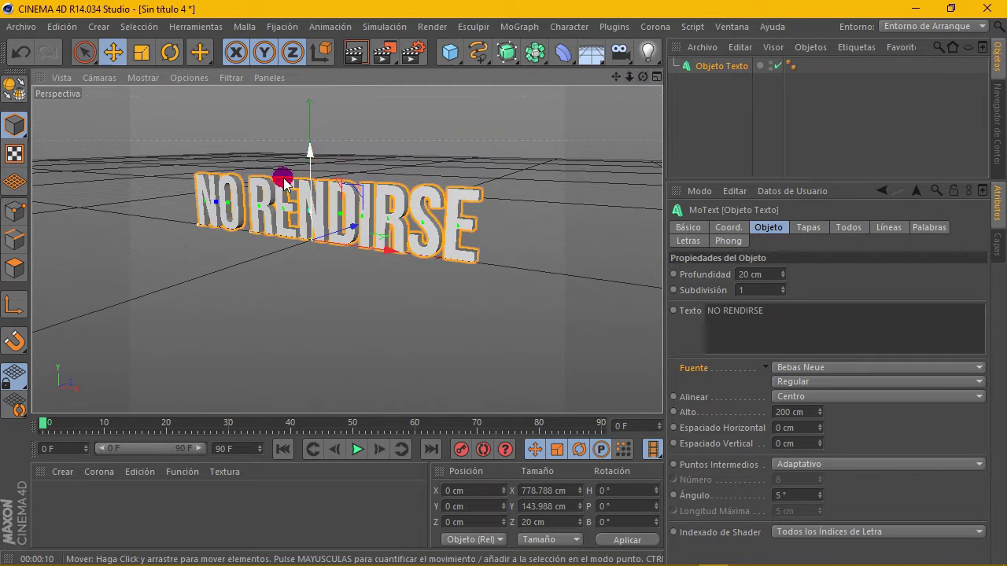
- Set horizontal letter spacing to 1 cm and extrusion depth to 400 cm
left_click(820, 425)
type("400")
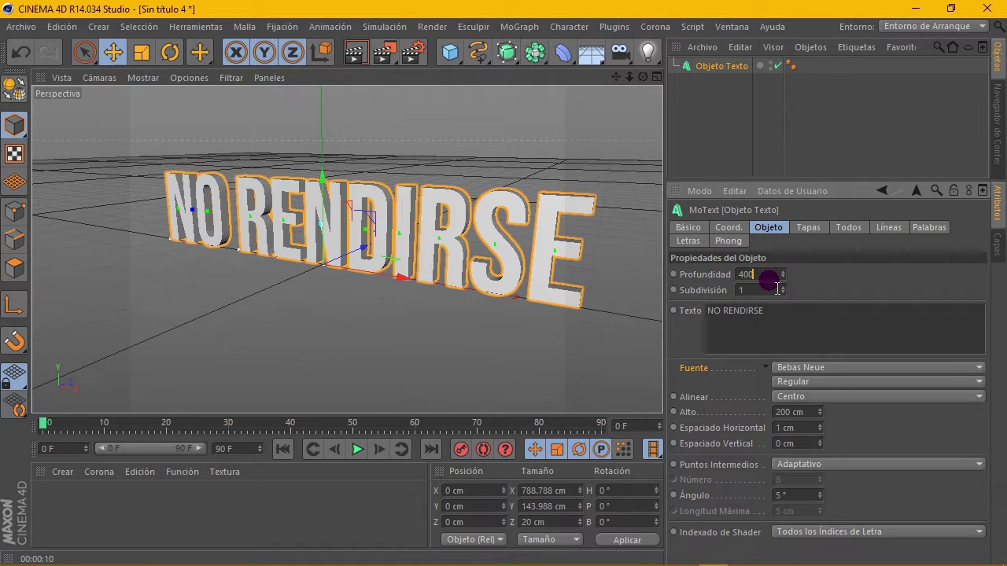
key("Return")
scroll(347, 184, "down", 3)
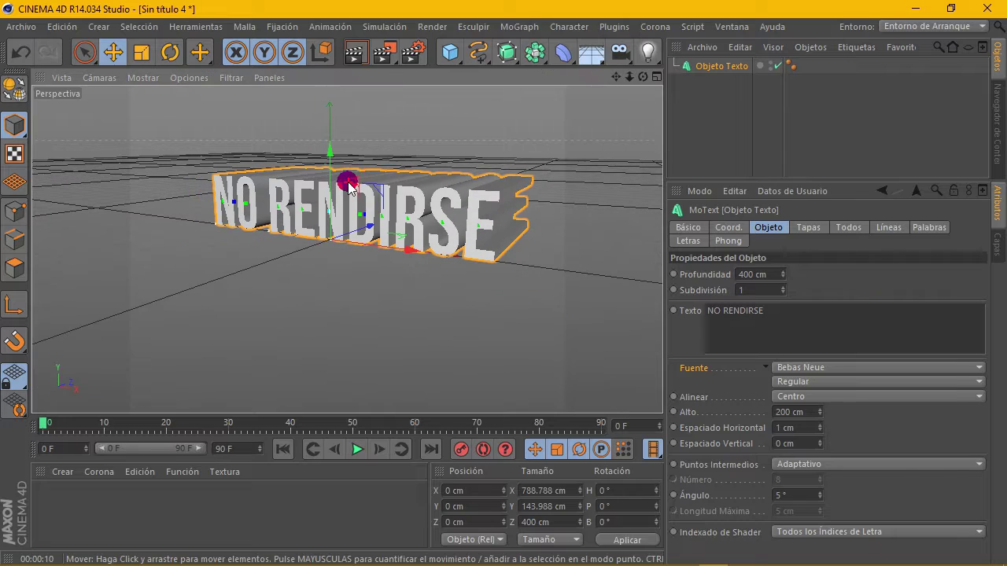
- Raise the NO RENDIRSE text to about Y 328 cm
left_click_drag(642, 76, 645, 68)
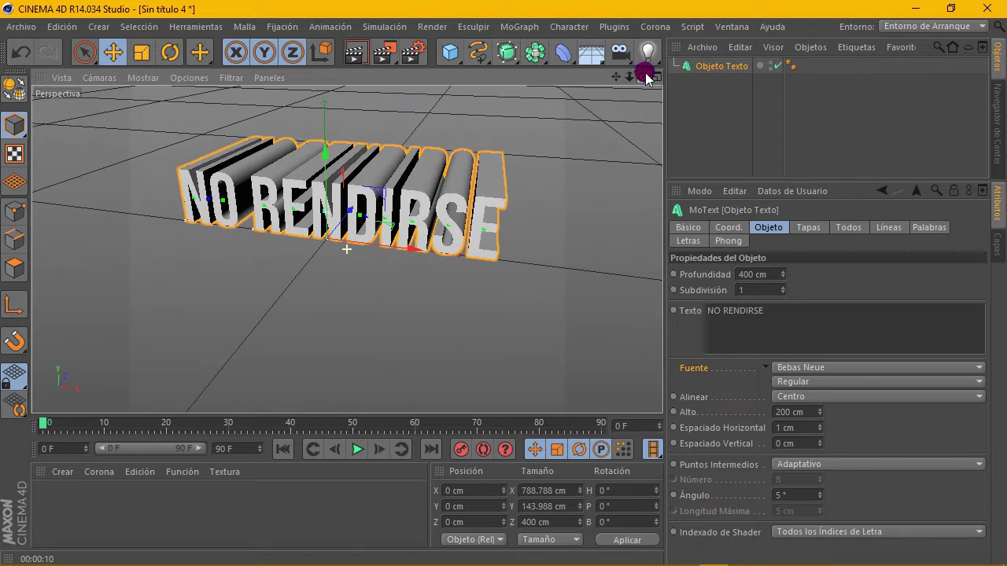
left_click_drag(293, 149, 377, 130, "alt")
left_click_drag(643, 77, 420, 215)
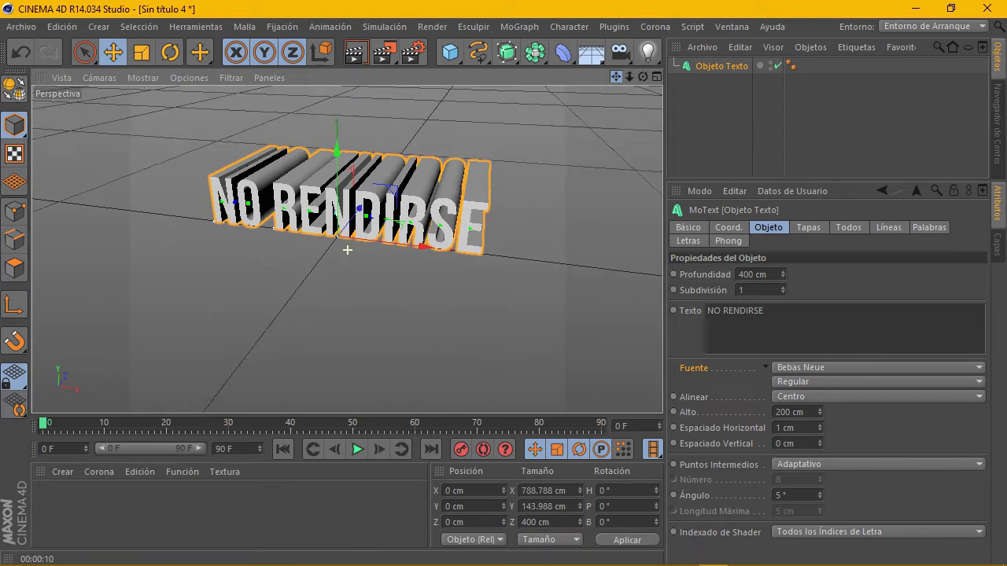
left_click_drag(356, 254, 337, 131)
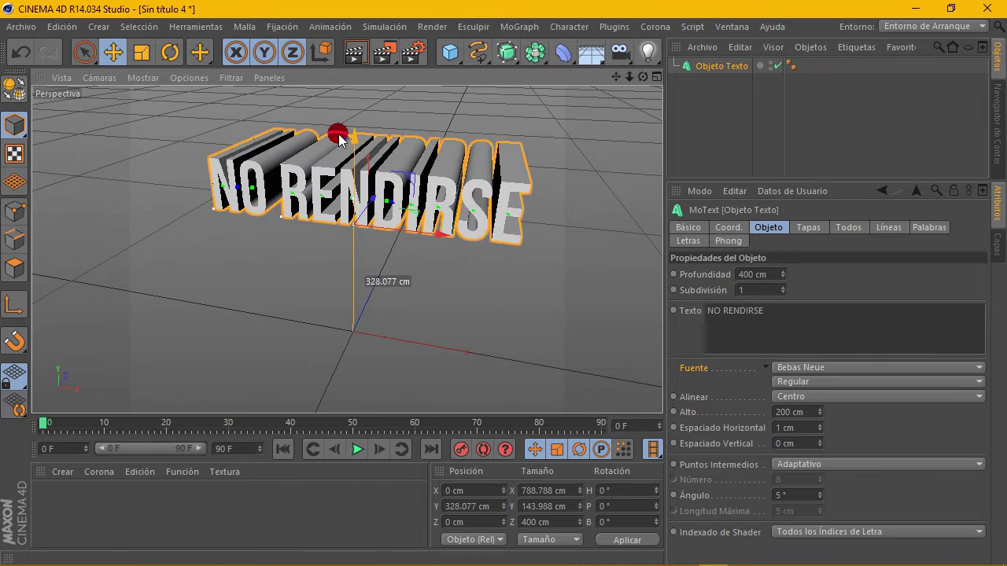
- Set render output to HDV/HDTV 720 29.97 and antialiasing to Mejorado
left_click(412, 52)
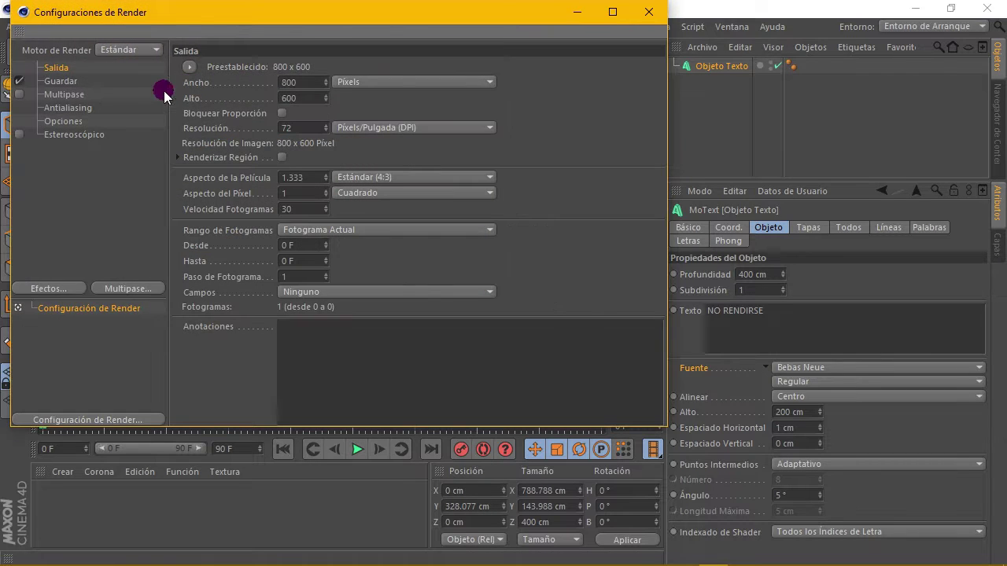
left_click(189, 66)
mouse_move(224, 131)
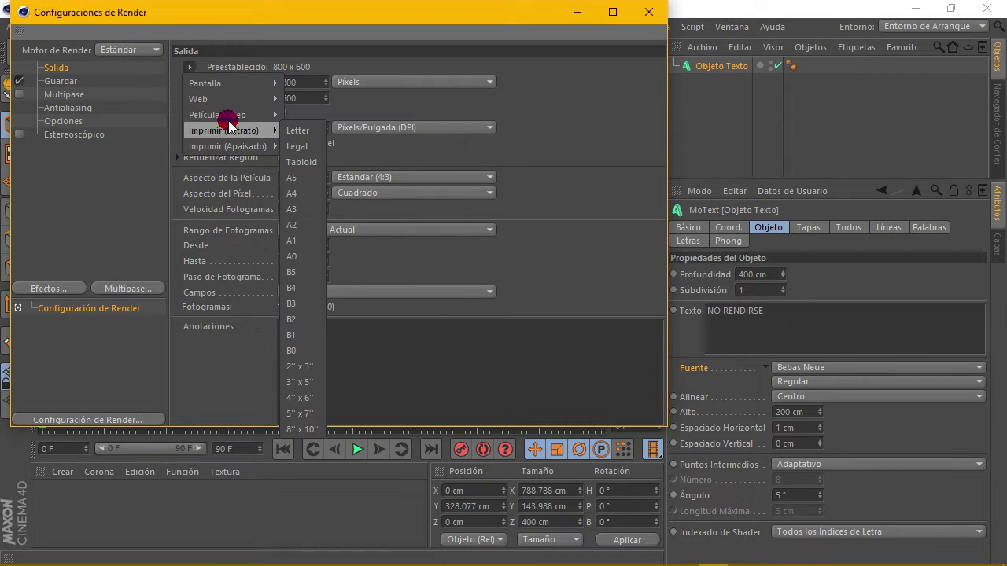
left_click(374, 288)
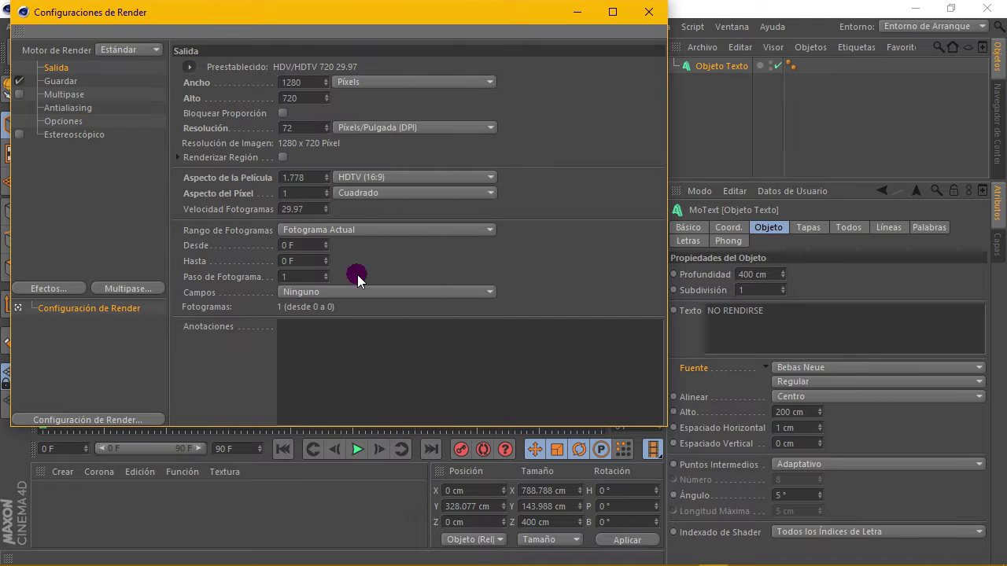
left_click(75, 107)
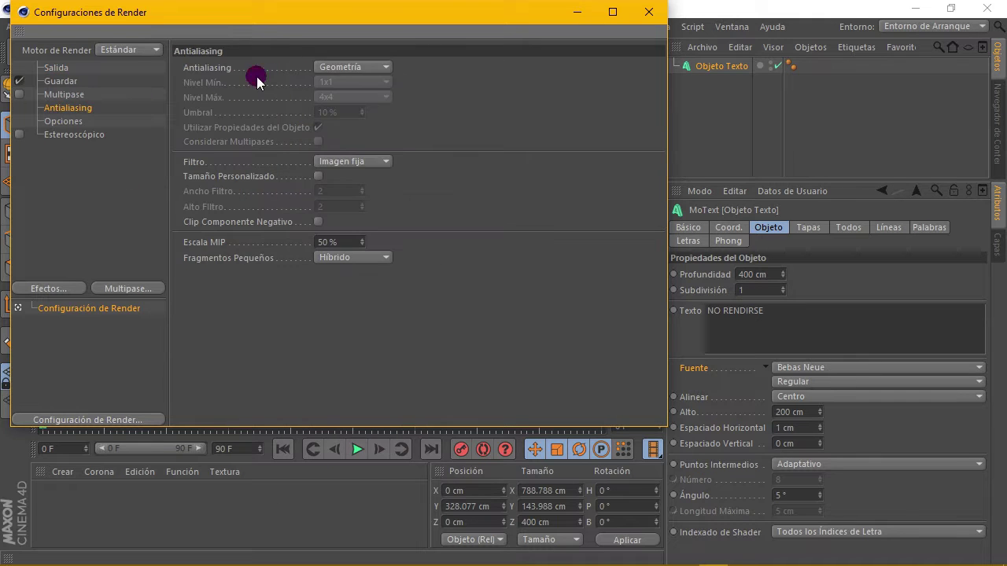
left_click(328, 67)
left_click(348, 118)
- Add Iluminación Global at Bajo record density and Oclusión Ambiental to the render
left_click_drag(52, 299, 172, 391)
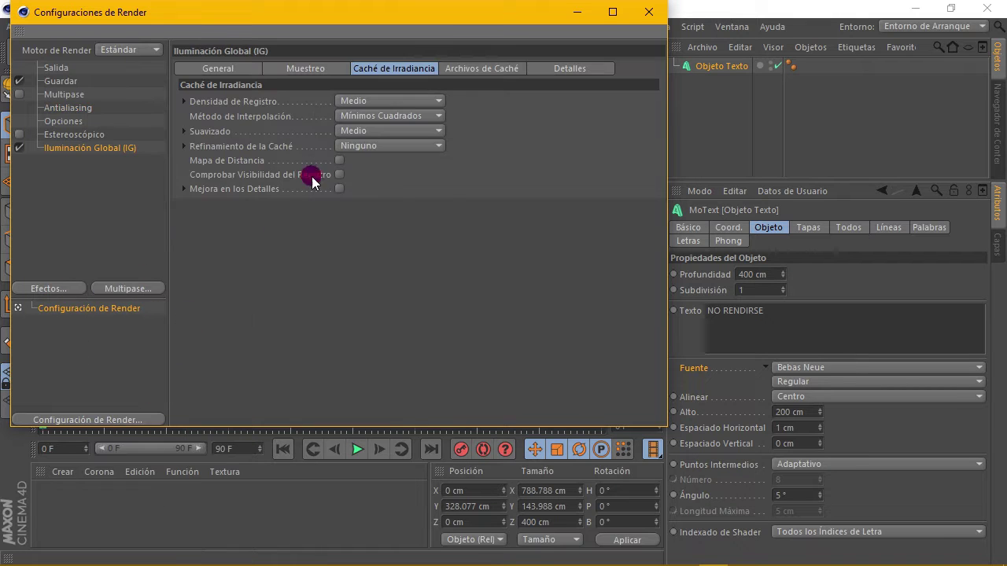
left_click(385, 106)
left_click(366, 154)
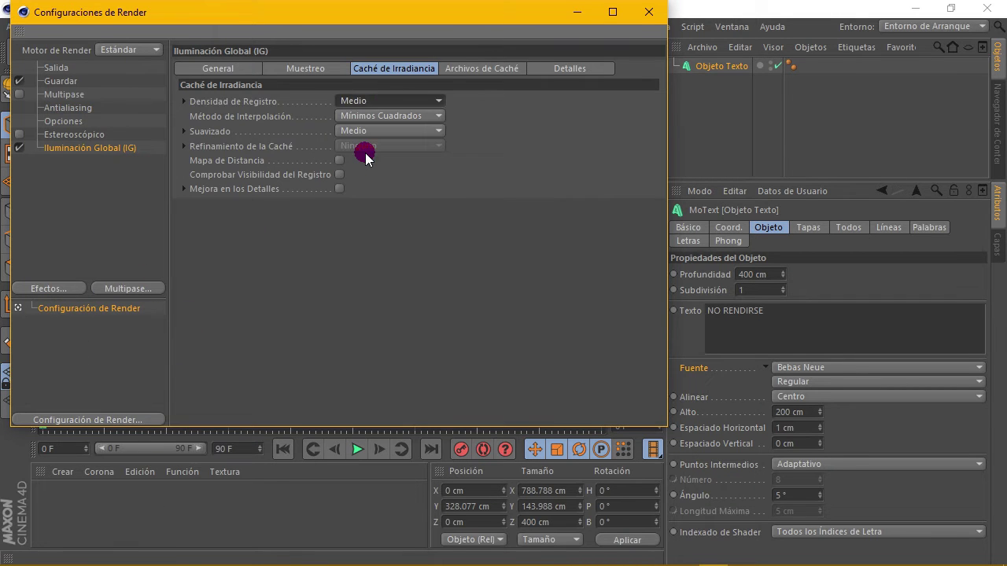
left_click(72, 289)
left_click(187, 445)
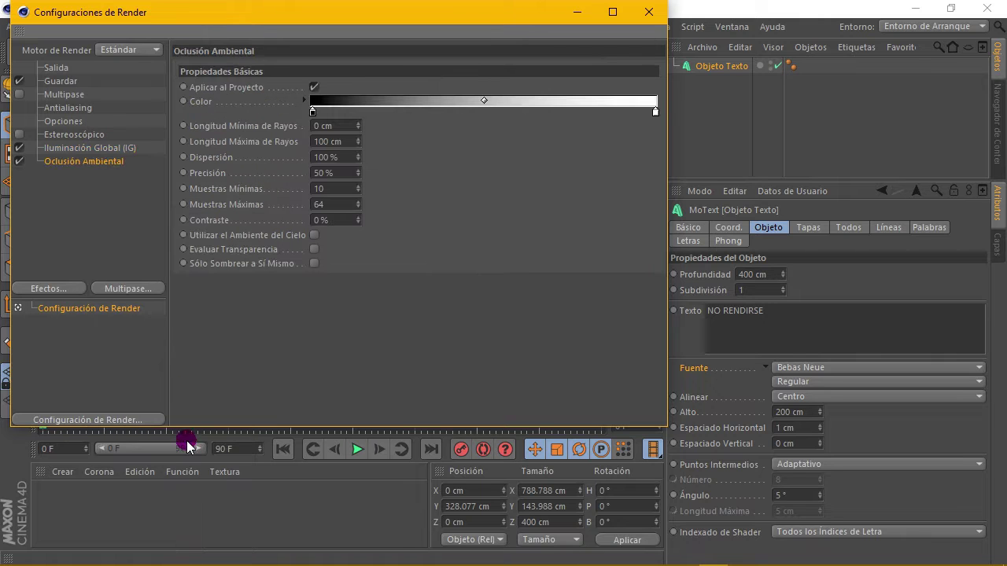
- Create a new material named Mat
left_click(690, 9)
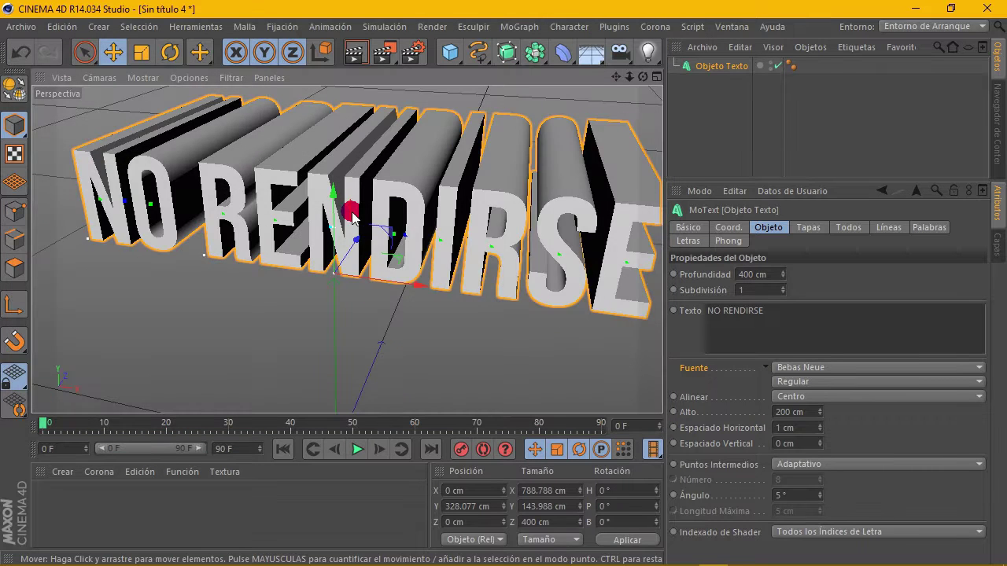
left_click_drag(611, 84, 611, 79)
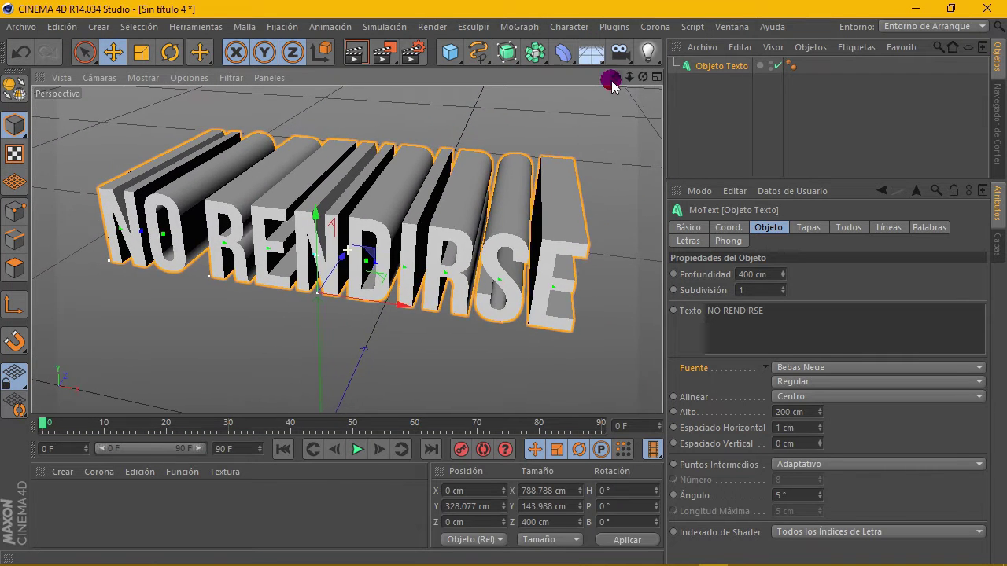
left_click(59, 472)
left_click(82, 337)
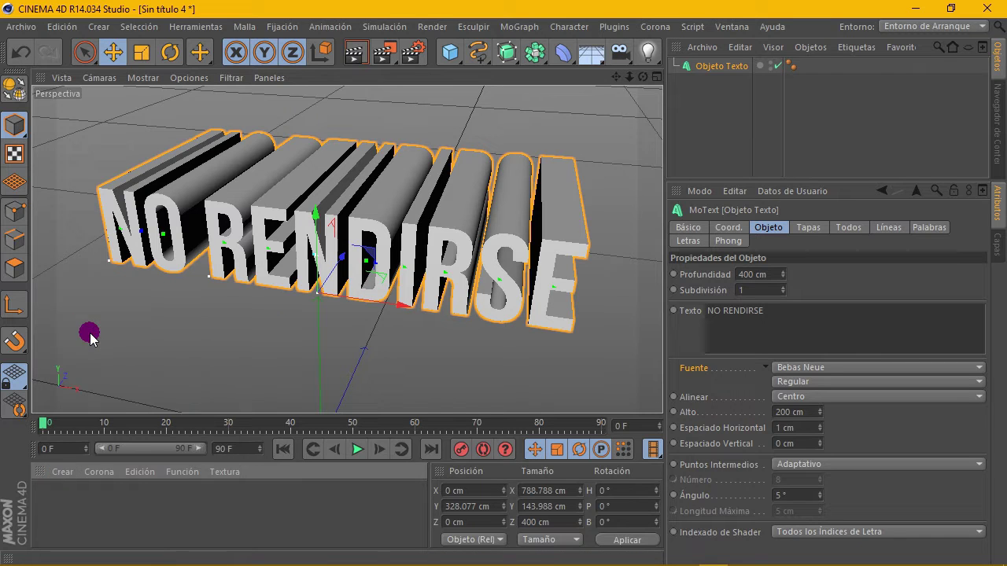
- Make Mat's colour pure white (255) with Especular turned off
double_click(63, 508)
left_click(287, 296)
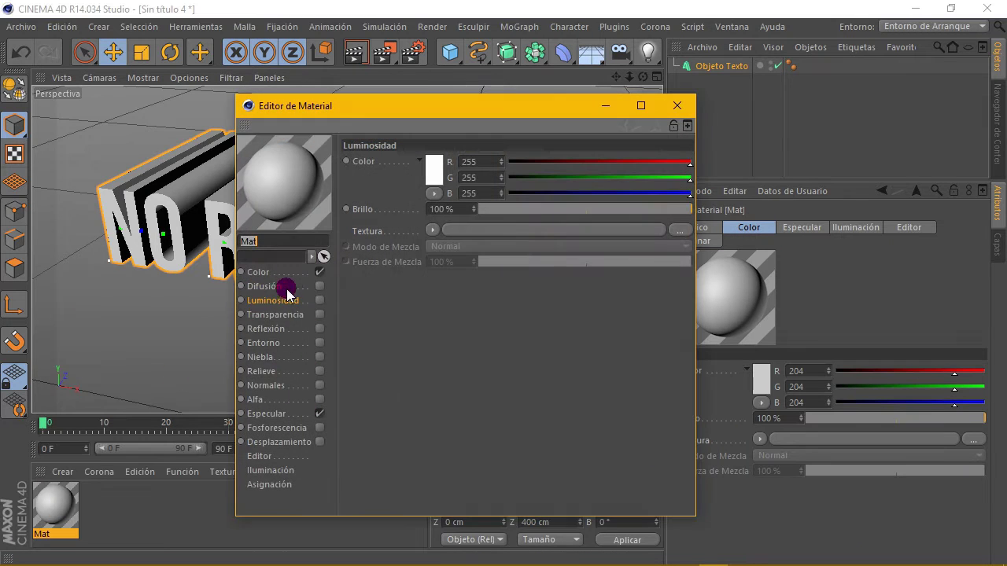
left_click(319, 272)
left_click(269, 275)
left_click(319, 414)
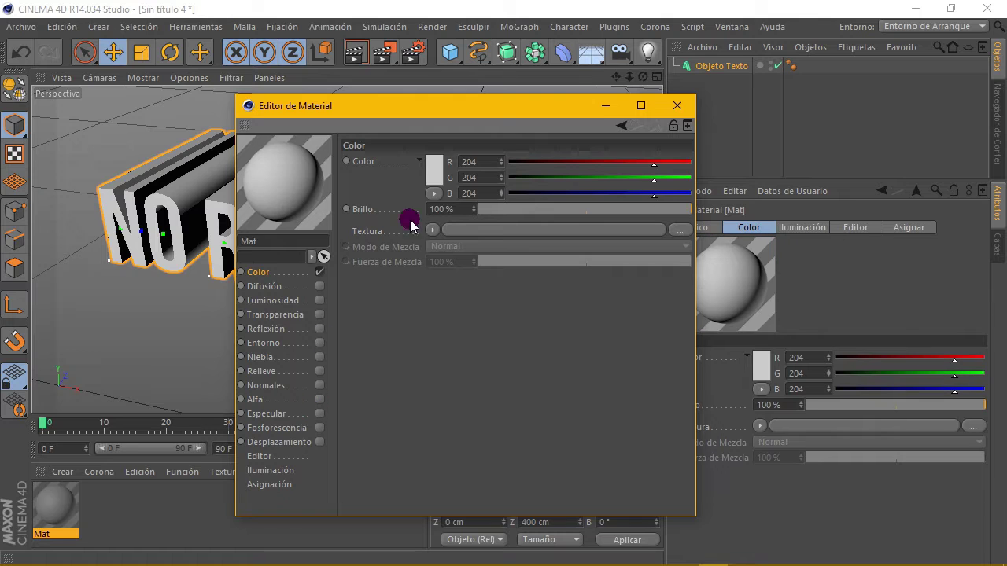
left_click(434, 167)
left_click(404, 238)
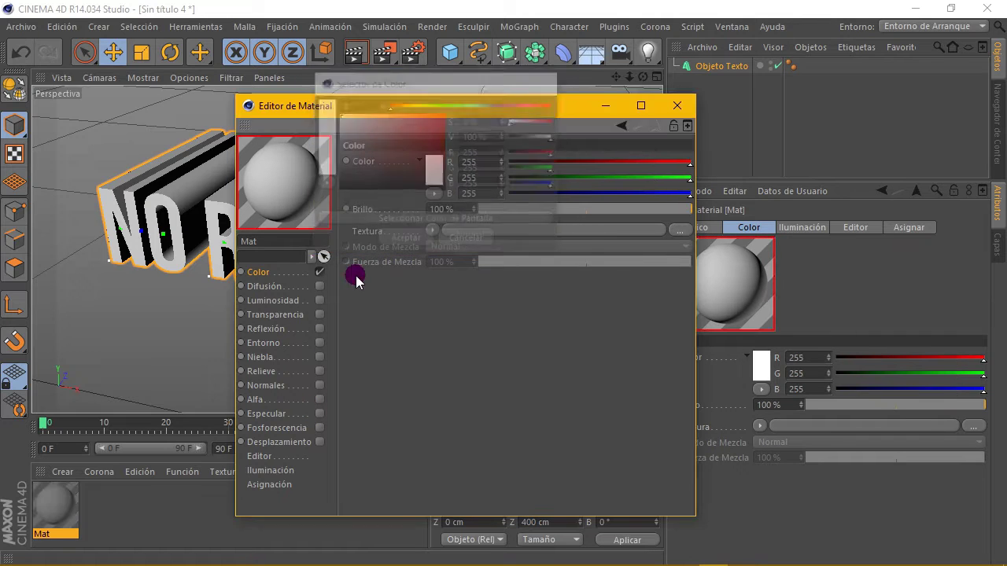
- Enable Luminosidad on Mat with a white luminosity colour
left_click(320, 300)
left_click(433, 167)
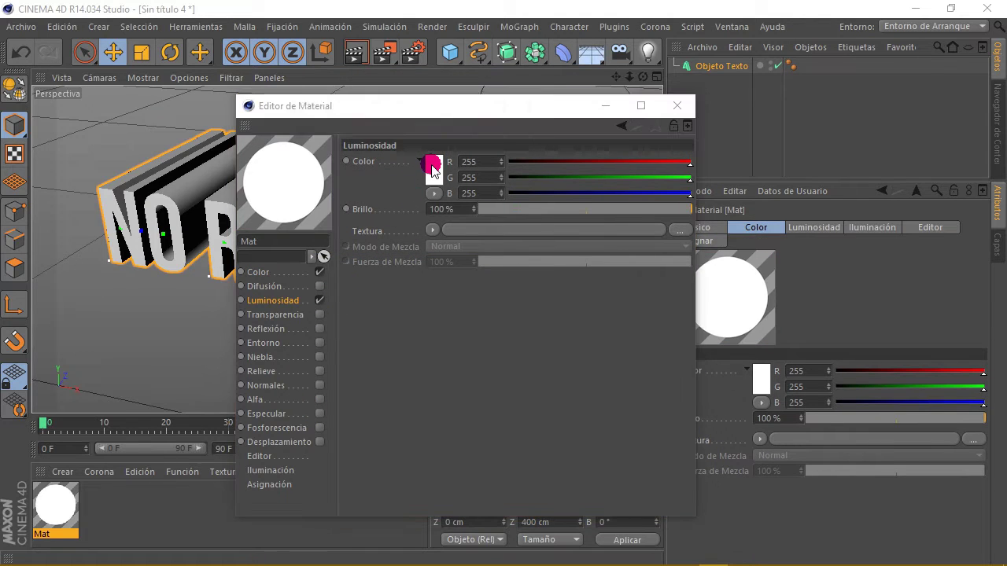
left_click(403, 240)
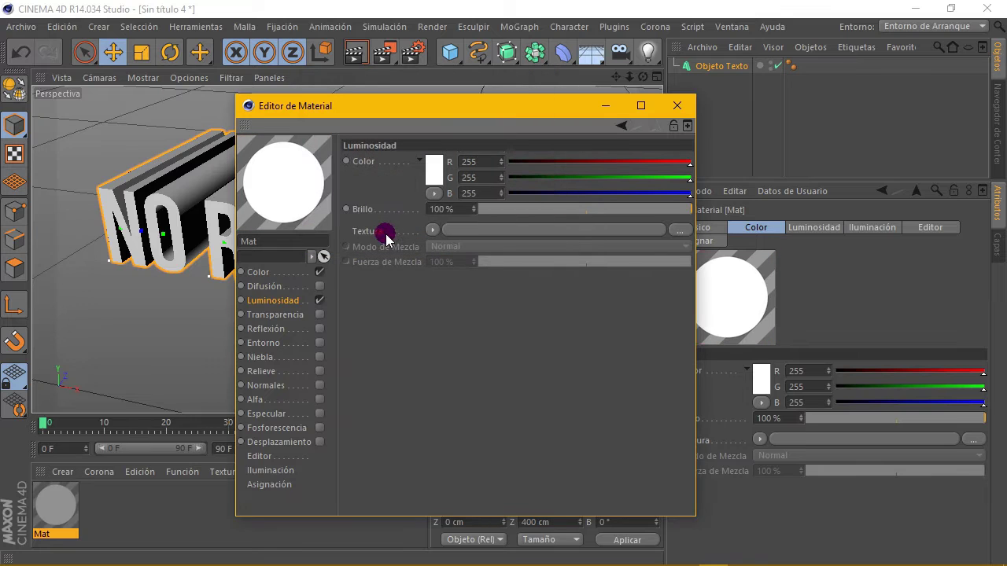
left_click(677, 106)
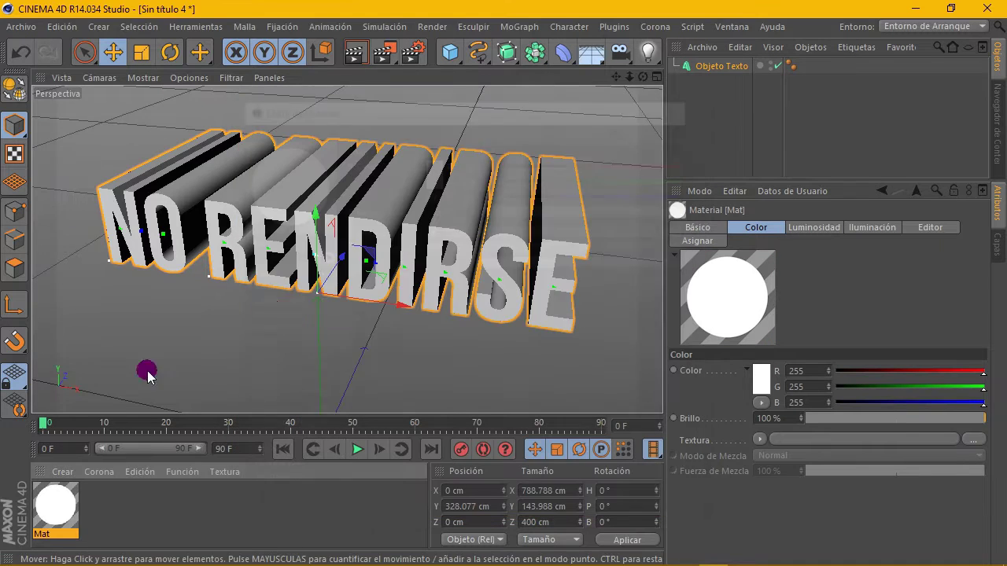
left_click(62, 472)
- Create material Mat.1 and turn off its Especular
left_click(73, 341)
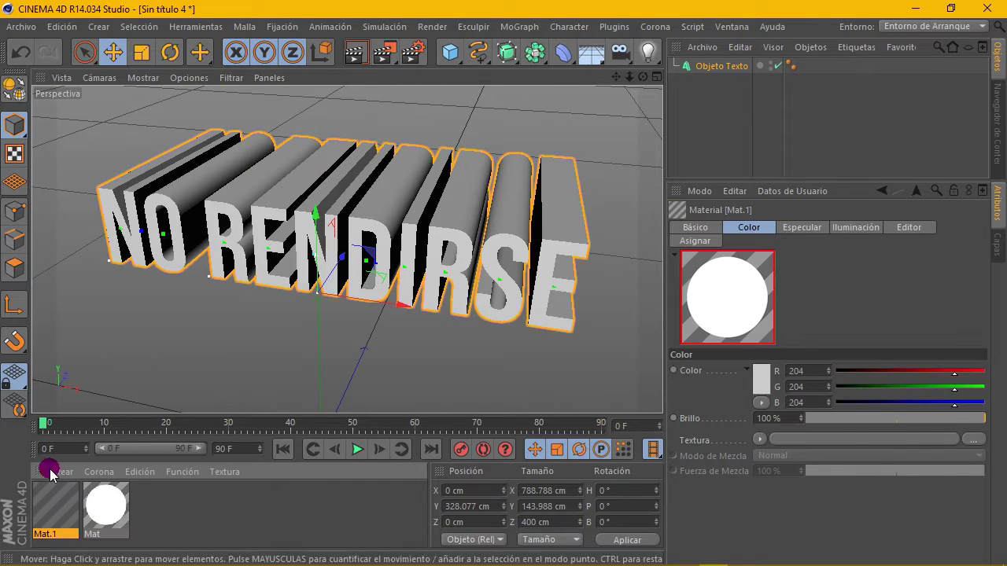
double_click(50, 503)
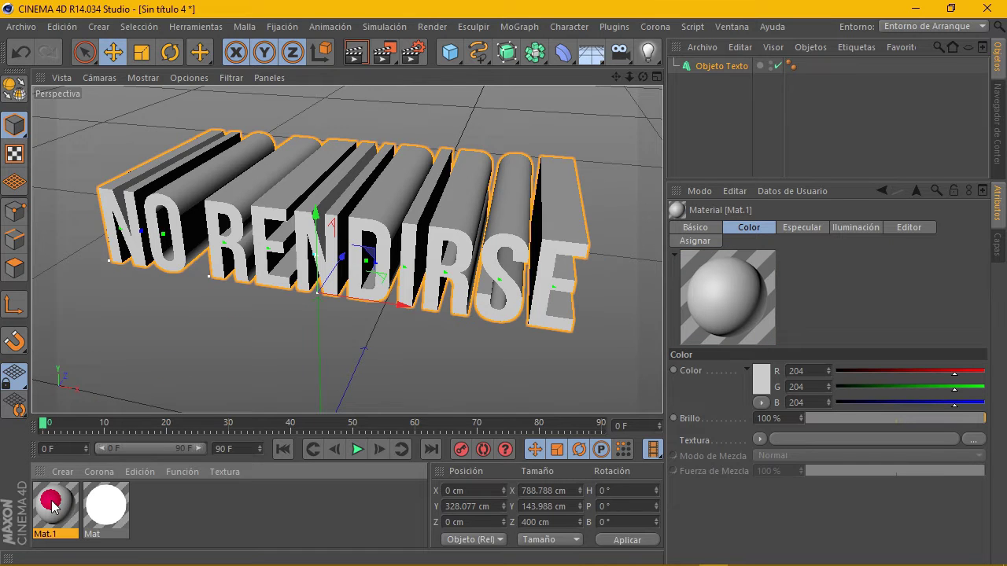
left_click(319, 413)
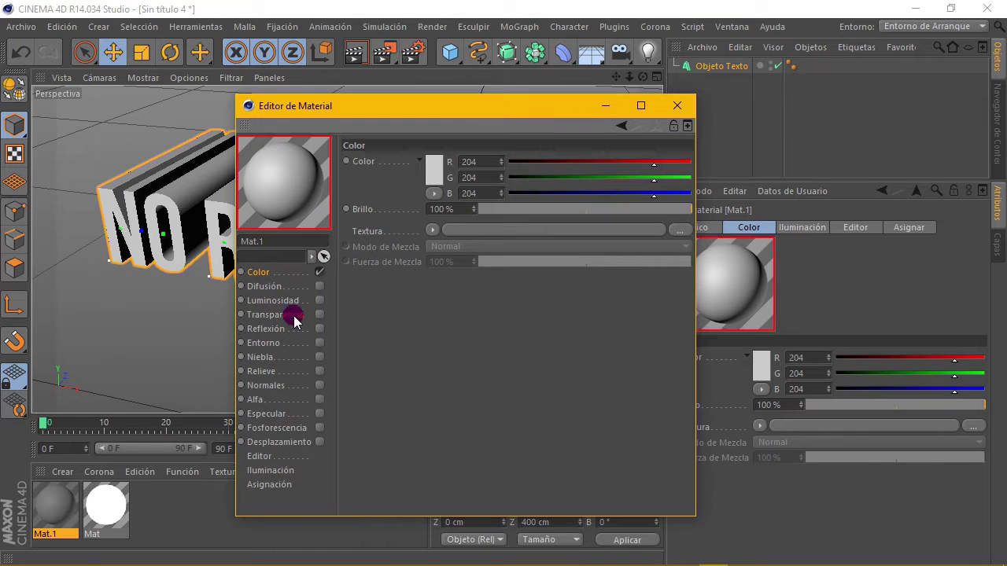
- Load a 2D - V Gradiente into Mat.1's colour channel and shift its stops right
left_click(432, 231)
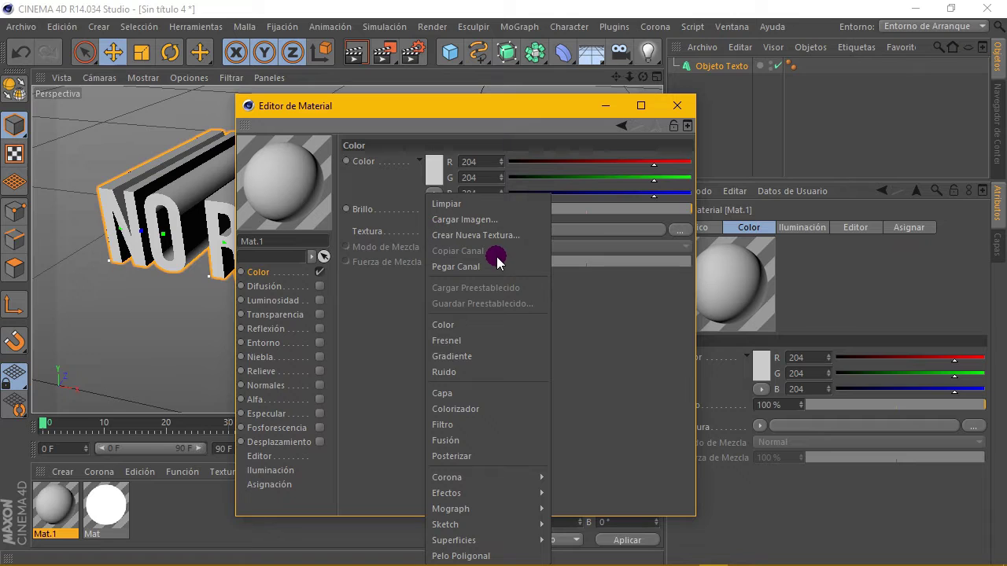
left_click(492, 357)
left_click(443, 266)
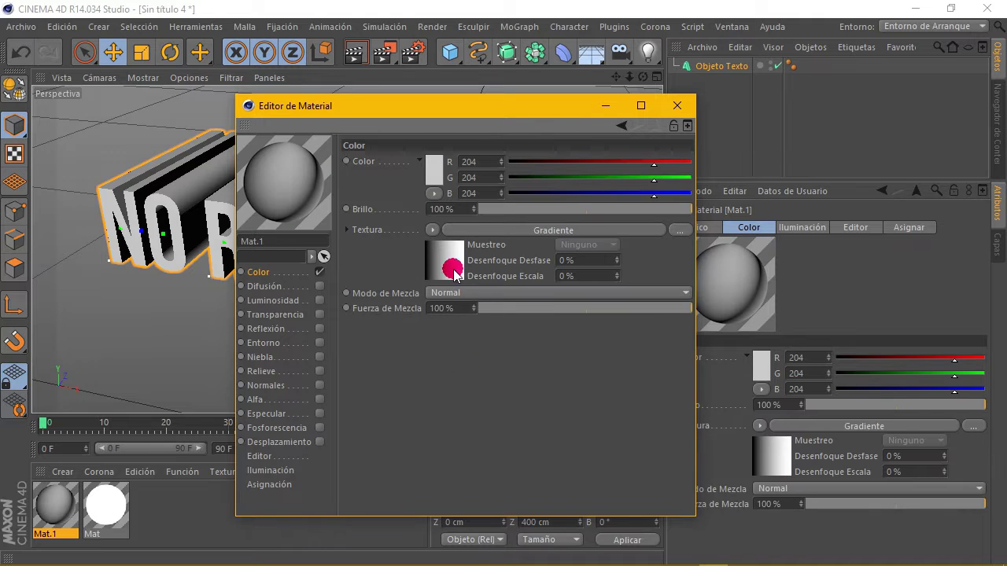
left_click(477, 295)
left_click(477, 327)
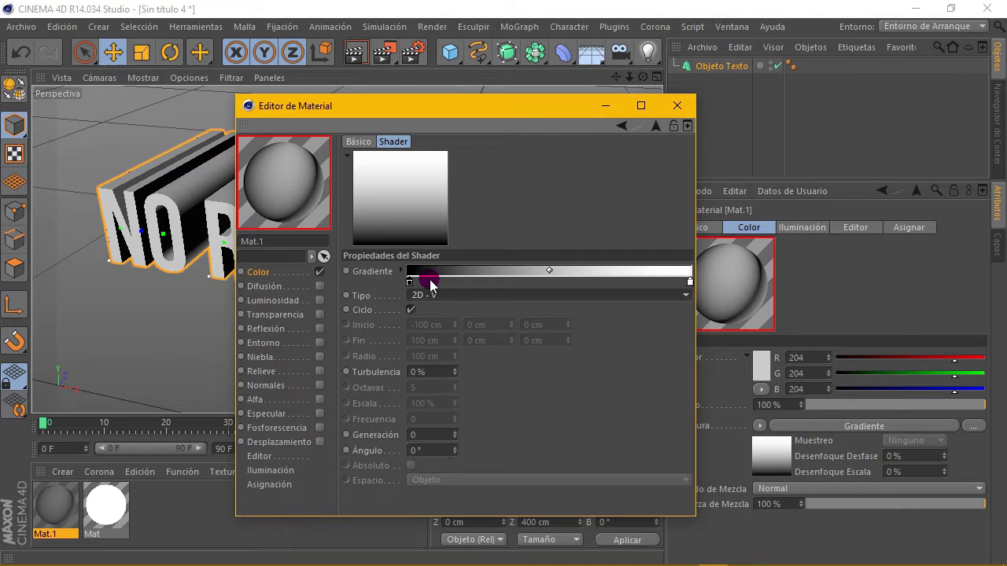
mouse_move(410, 281)
left_mouse_down()
mouse_move(519, 283)
mouse_move(410, 282)
left_mouse_up()
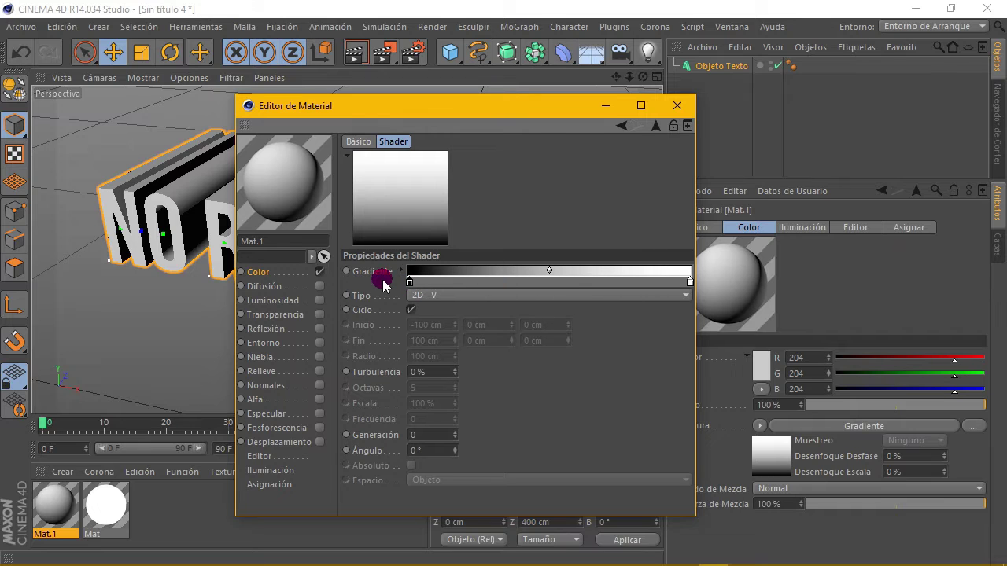
left_click_drag(553, 271, 614, 271)
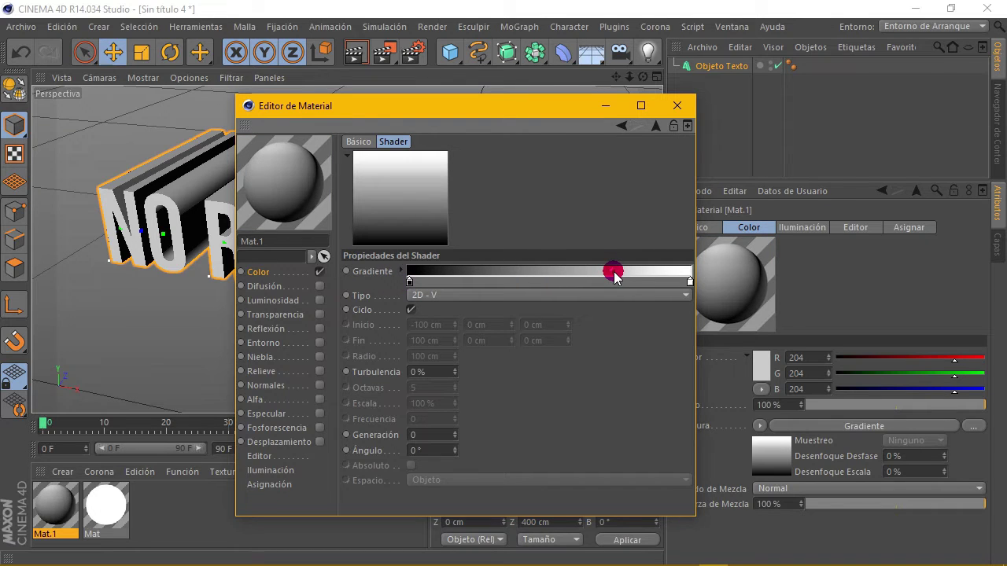
- Copy the gradient colour channel into Mat.1's enabled Luminosidad channel
left_click(268, 272)
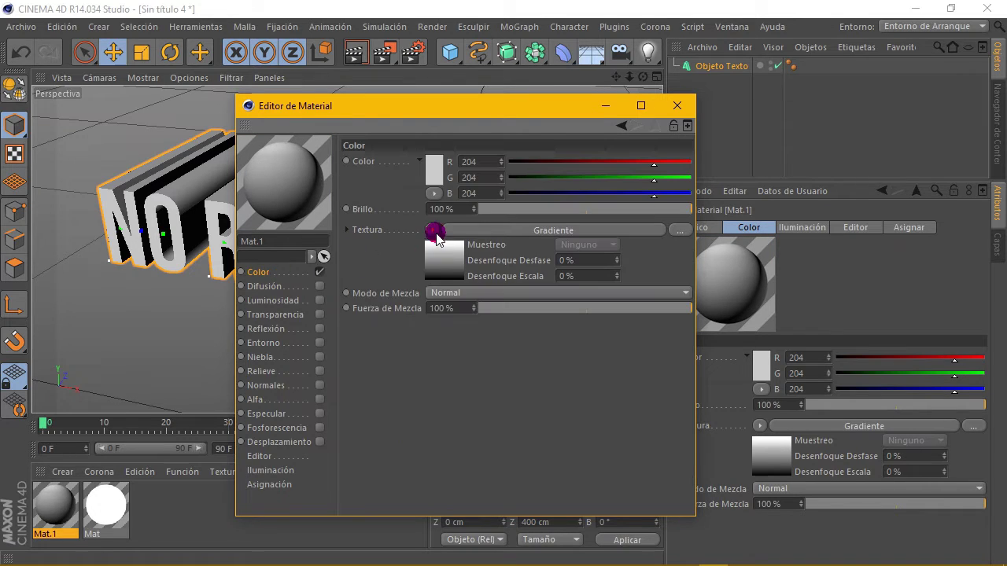
left_click(433, 231)
left_click(472, 249)
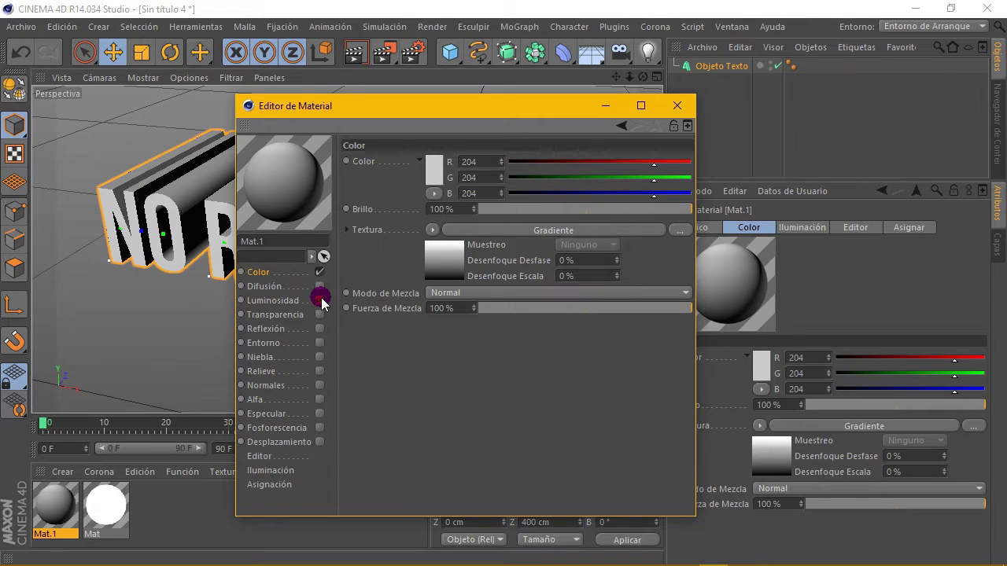
left_click(320, 301)
left_click(432, 230)
left_click(482, 263)
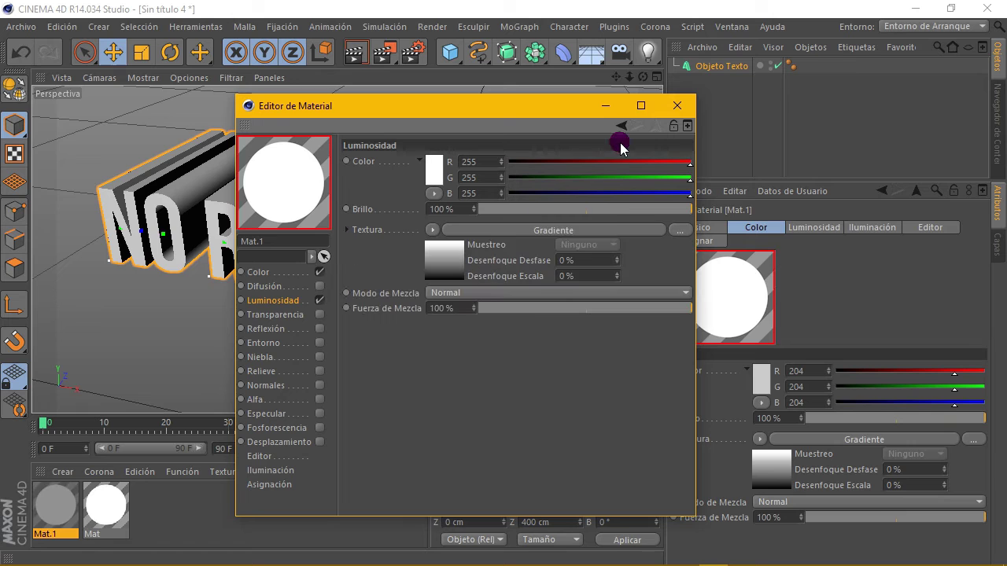
left_click(677, 105)
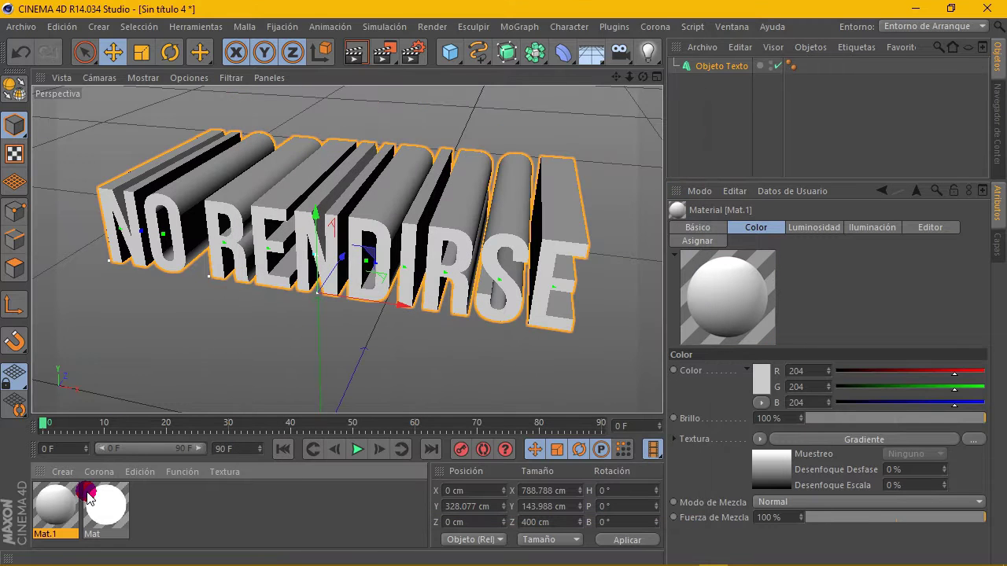
- Apply the gradient material Mat.1 to the NO RENDIRSE text
left_click(100, 498)
left_click(54, 509)
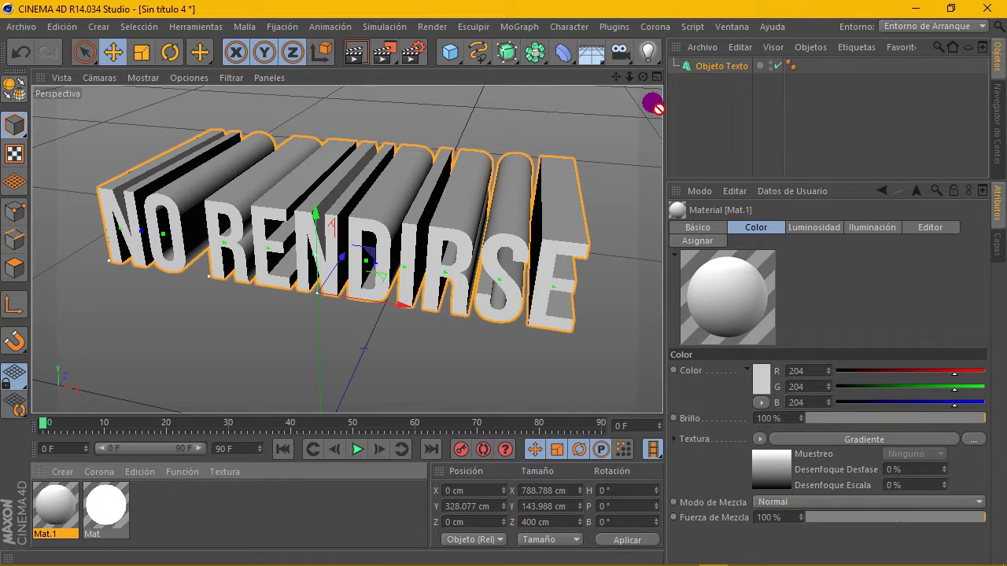
left_click_drag(691, 71, 728, 69)
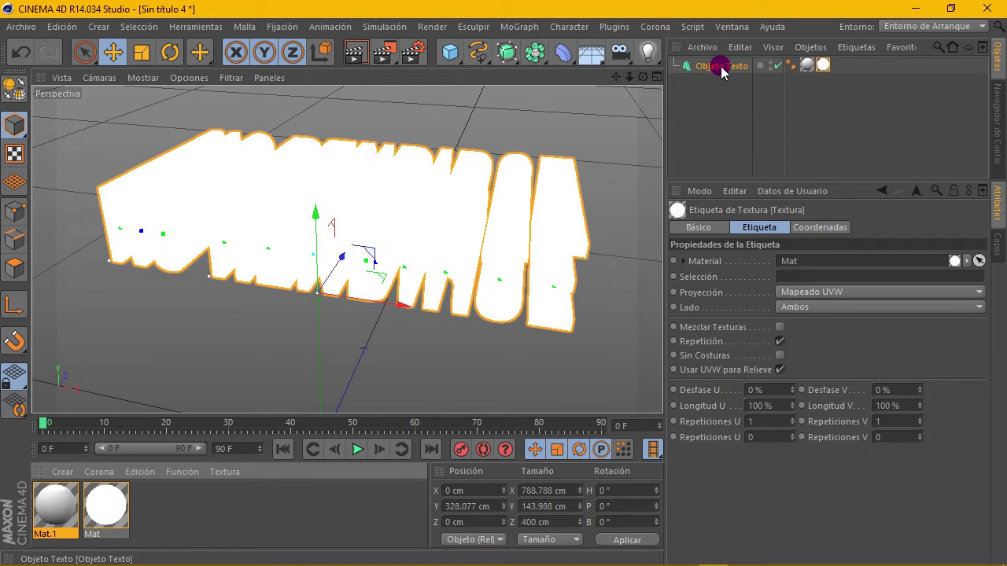
- Add the white Mat to the text limited to selection C1, and render the view
left_click(822, 65)
left_click(799, 277)
type("C")
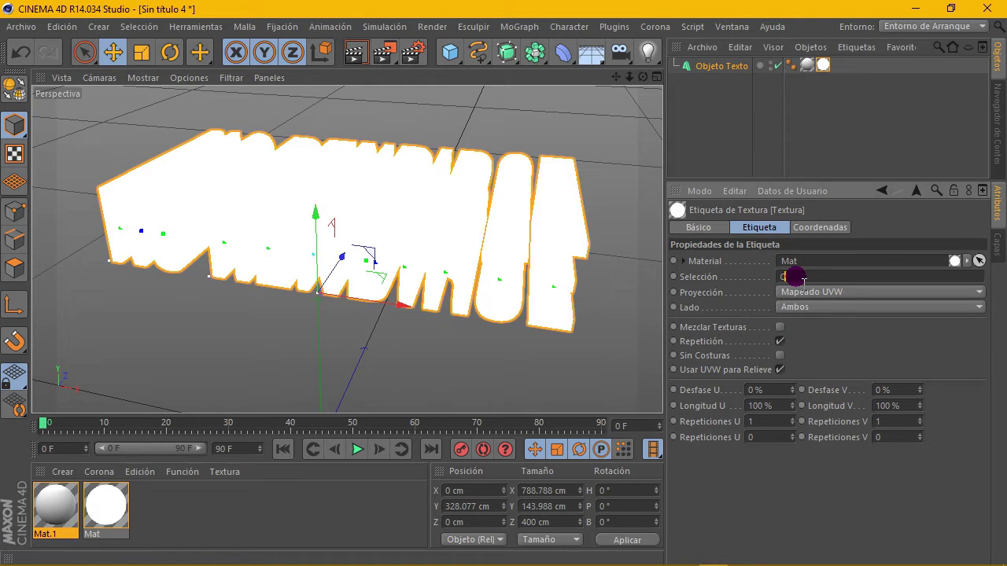
type("1")
key("Return")
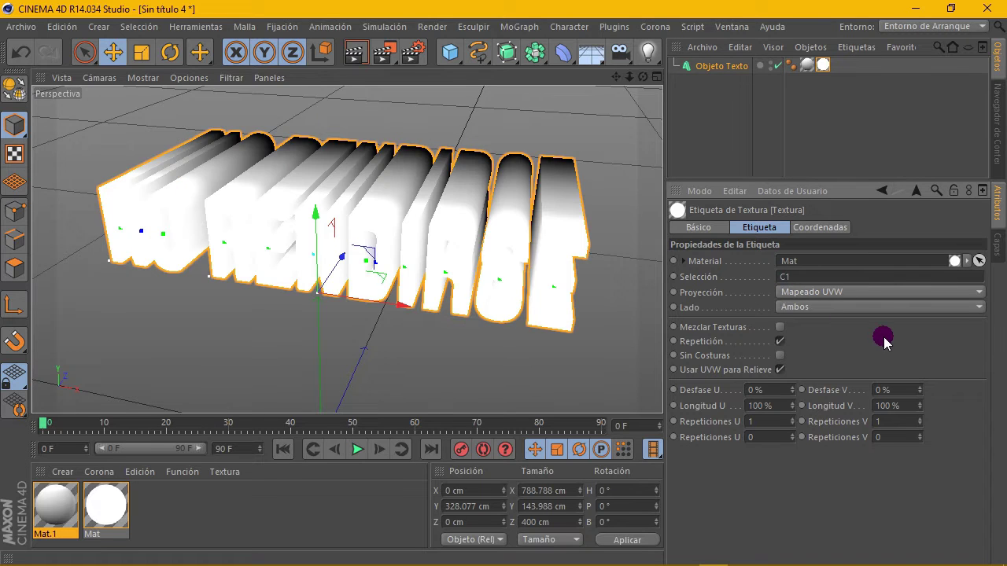
left_click(355, 52)
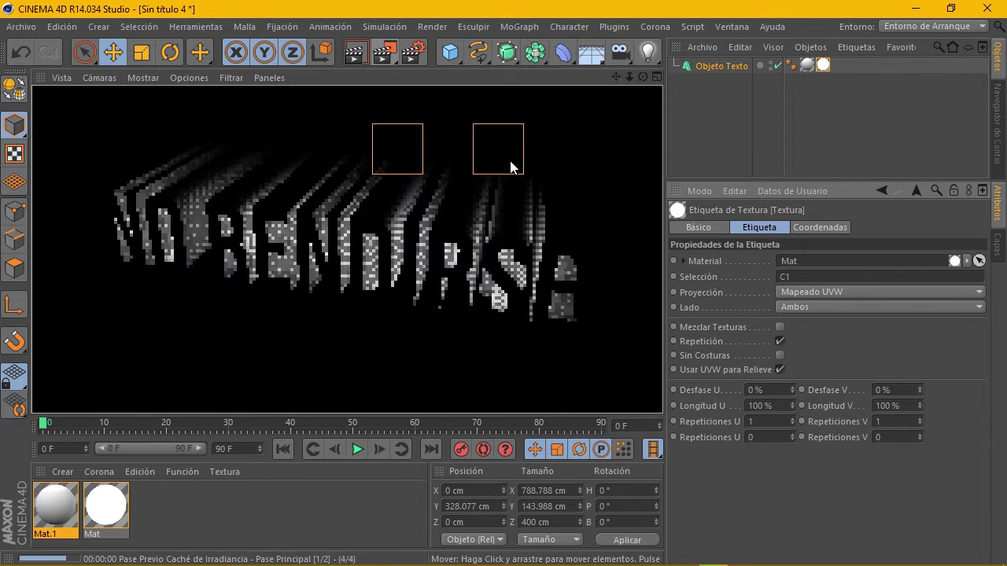
left_click(100, 510)
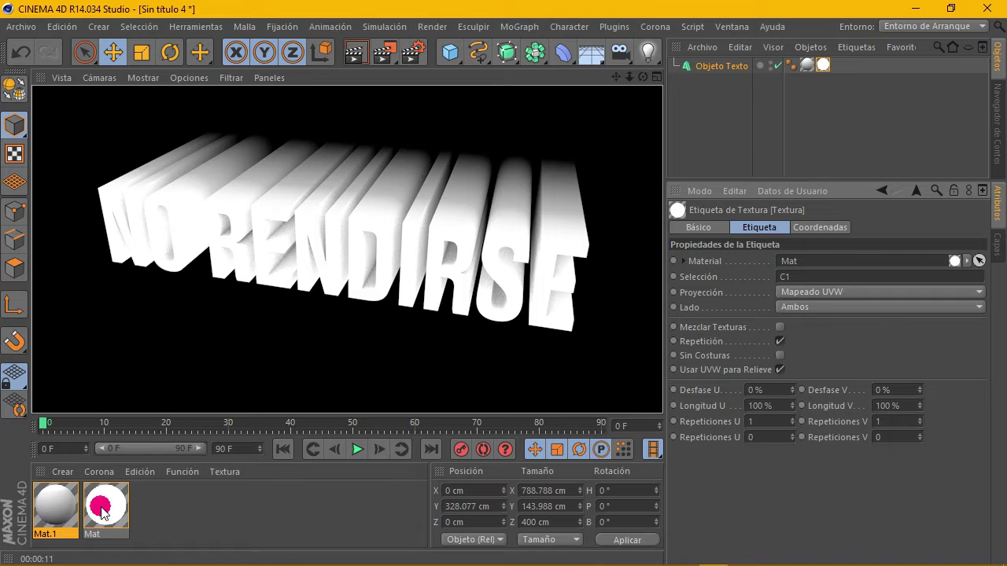
- Shift Mat.1's luminosity gradient black stop right so letter sides fade white to black
double_click(65, 511)
left_click_drag(558, 119, 712, 97)
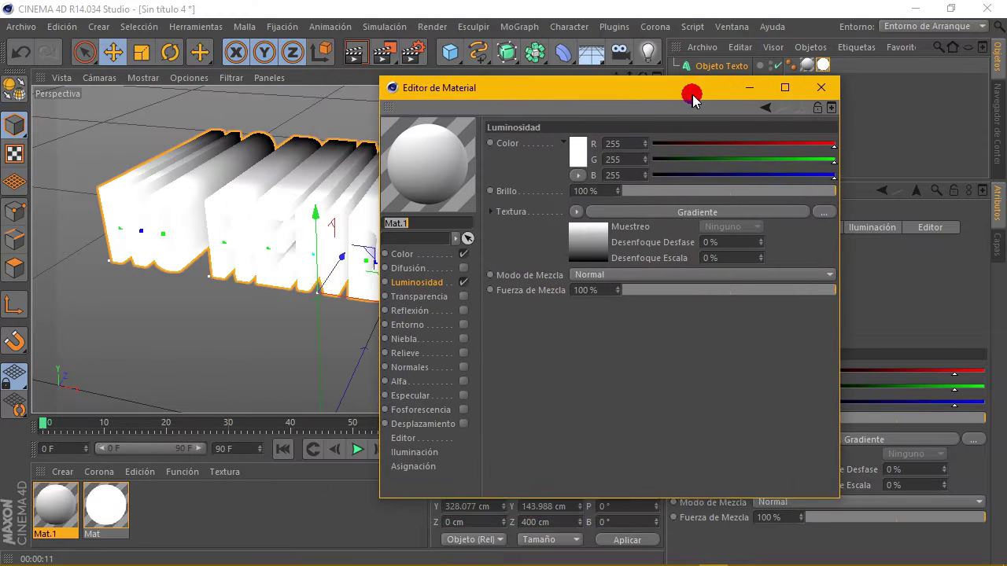
left_click(598, 243)
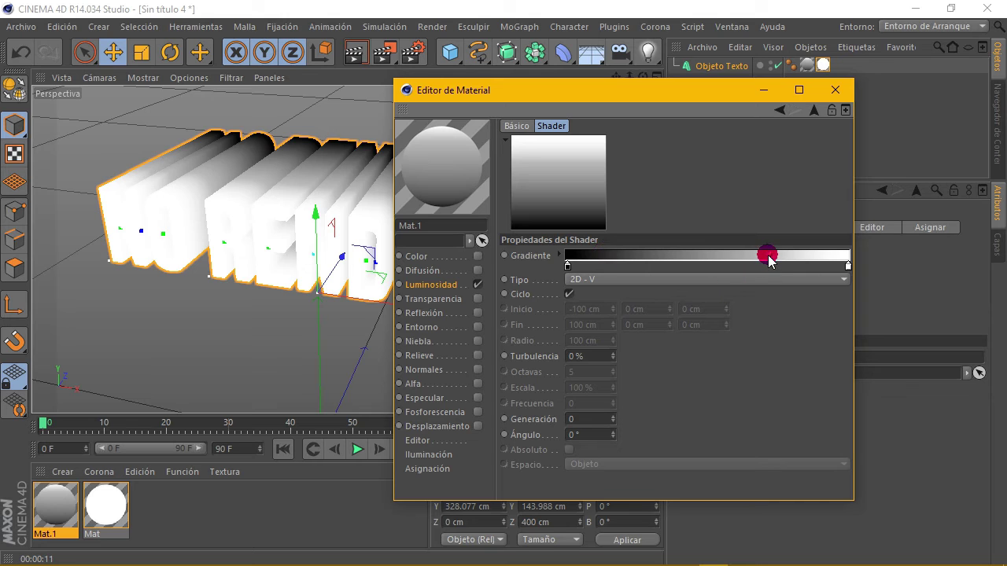
left_click_drag(573, 268, 608, 266)
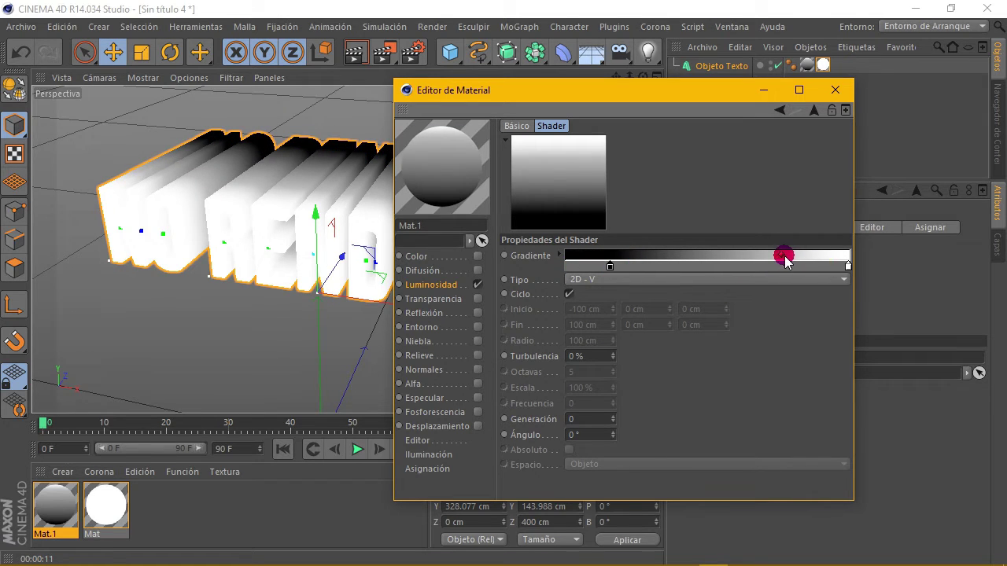
left_click(832, 95)
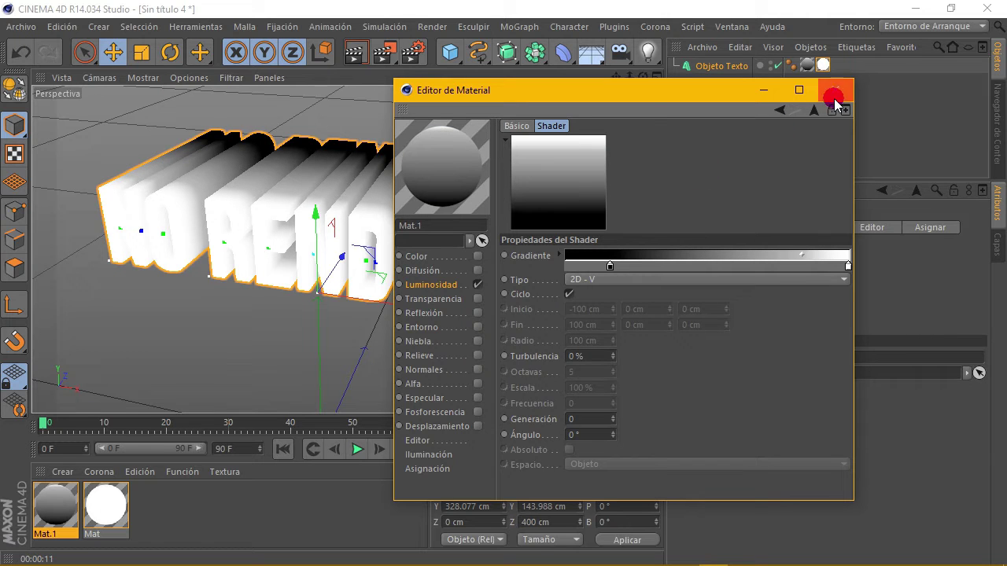
- Orbit to re-angle the text and render the active view
left_click(630, 60)
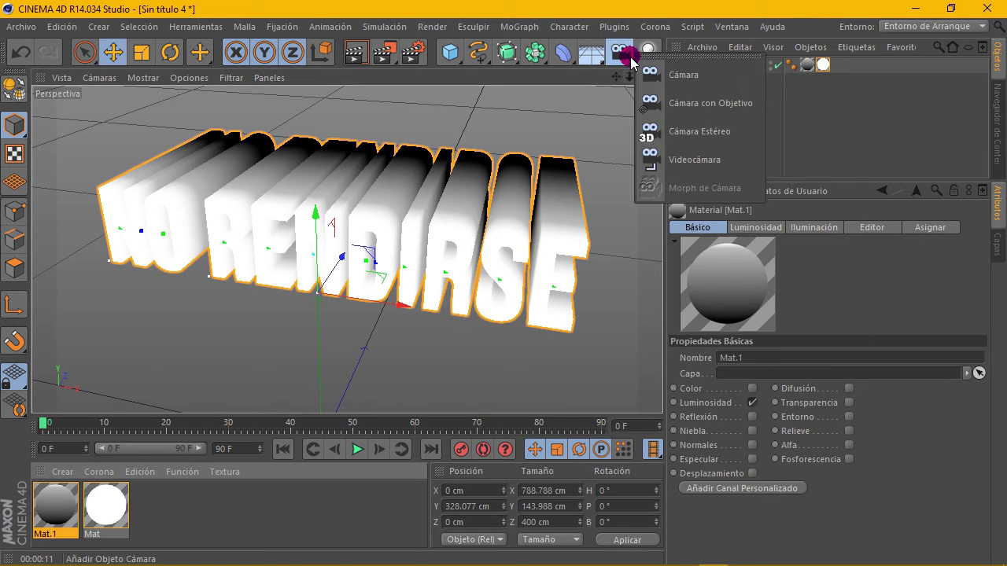
left_click(569, 86)
mouse_move(643, 77)
left_mouse_down()
mouse_move(653, 86)
mouse_move(644, 79)
left_mouse_up()
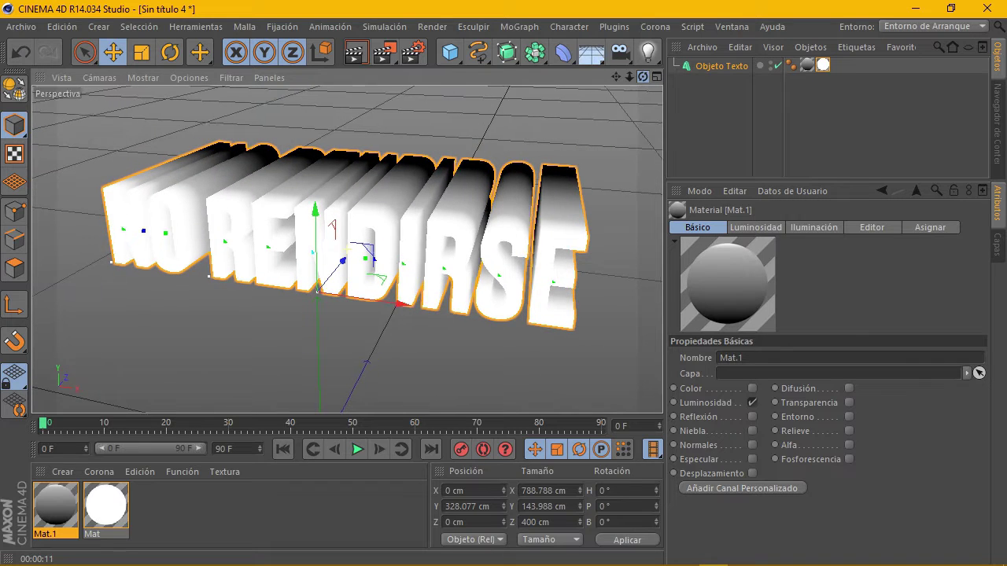
left_click(356, 52)
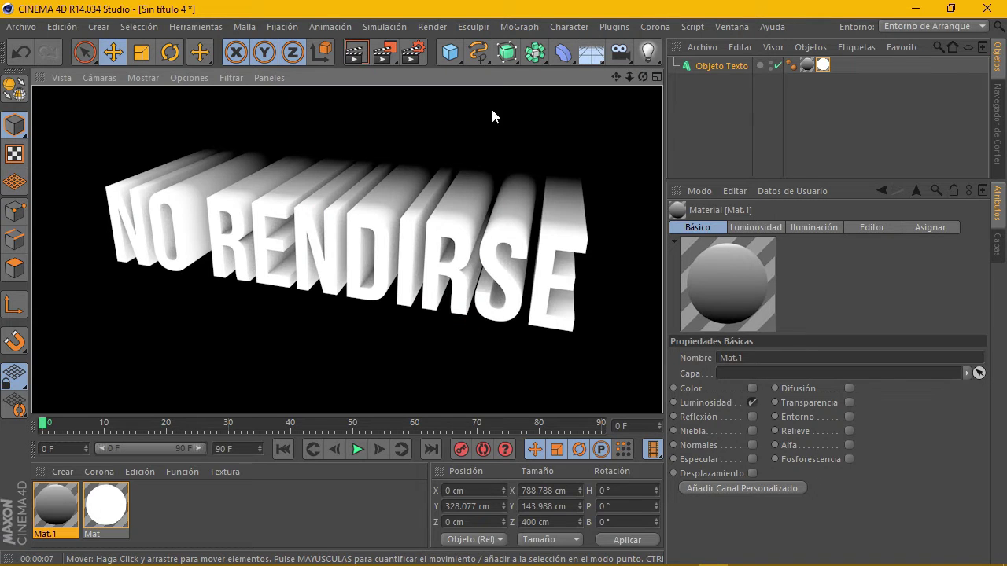
scroll(467, 144, "down", 2)
scroll(508, 153, "down", 2)
- Duplicate the NO RENDIRSE text object and move the copy down
left_click(684, 66)
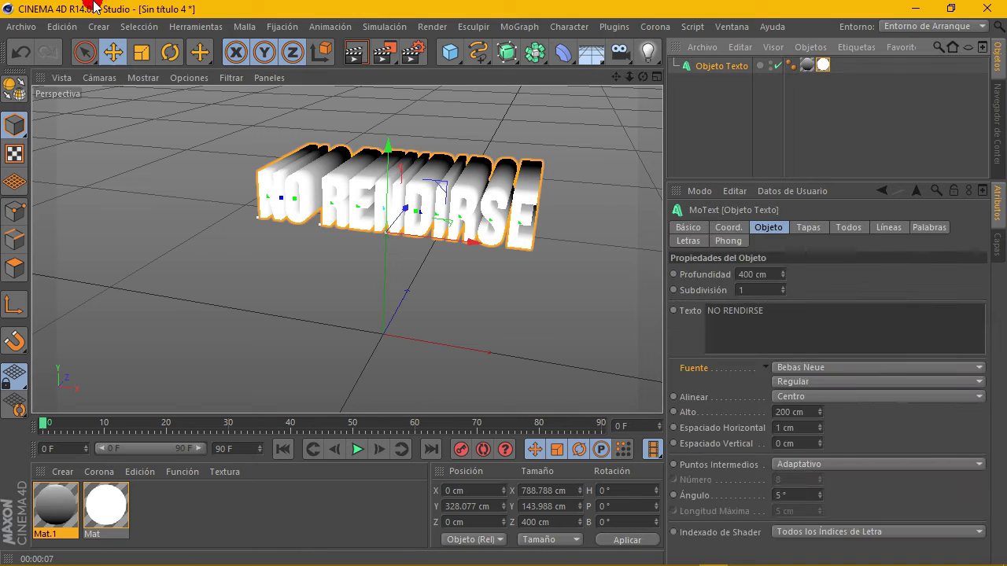
left_click(59, 26)
left_click(77, 119)
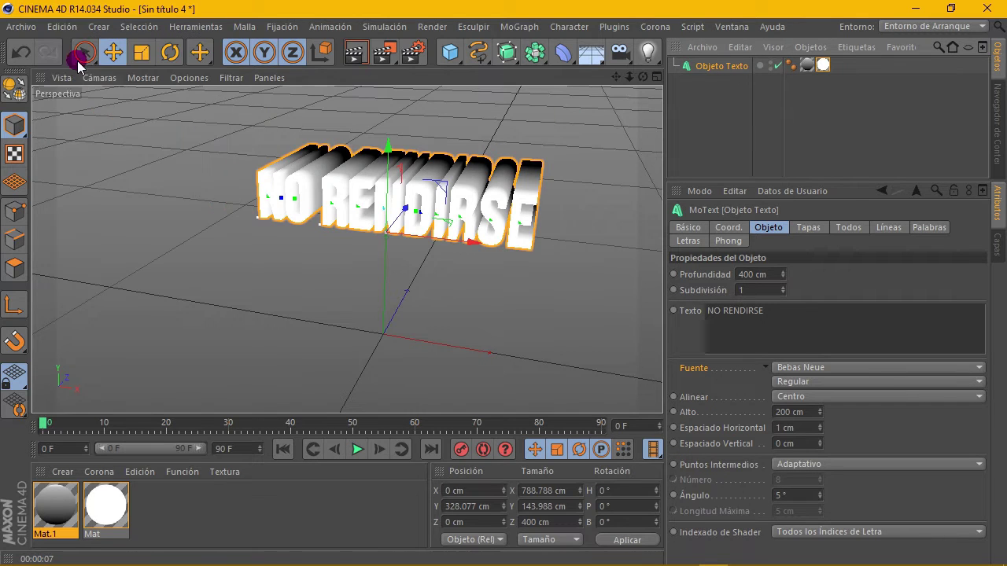
left_click(63, 26)
left_click(86, 134)
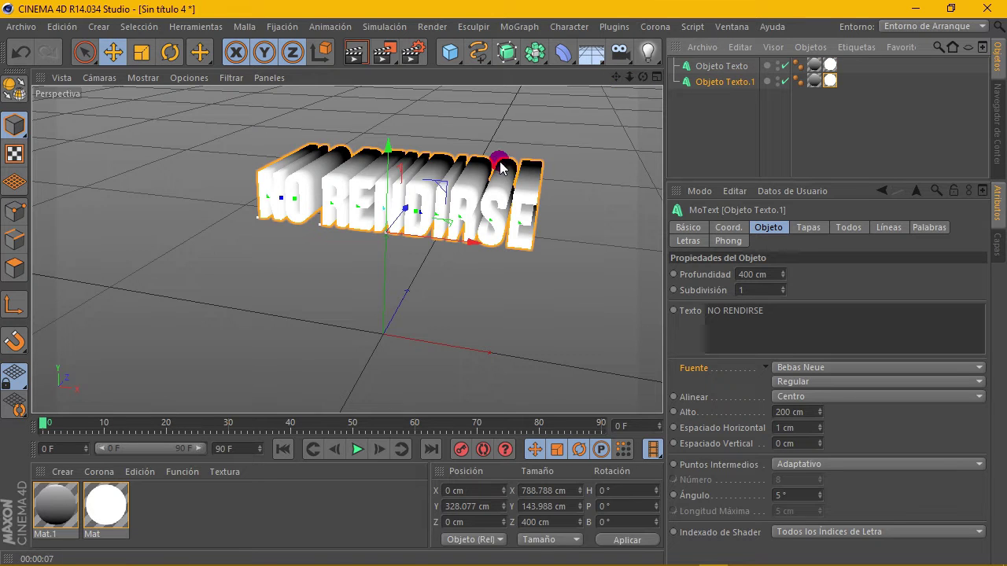
left_click_drag(386, 146, 387, 208)
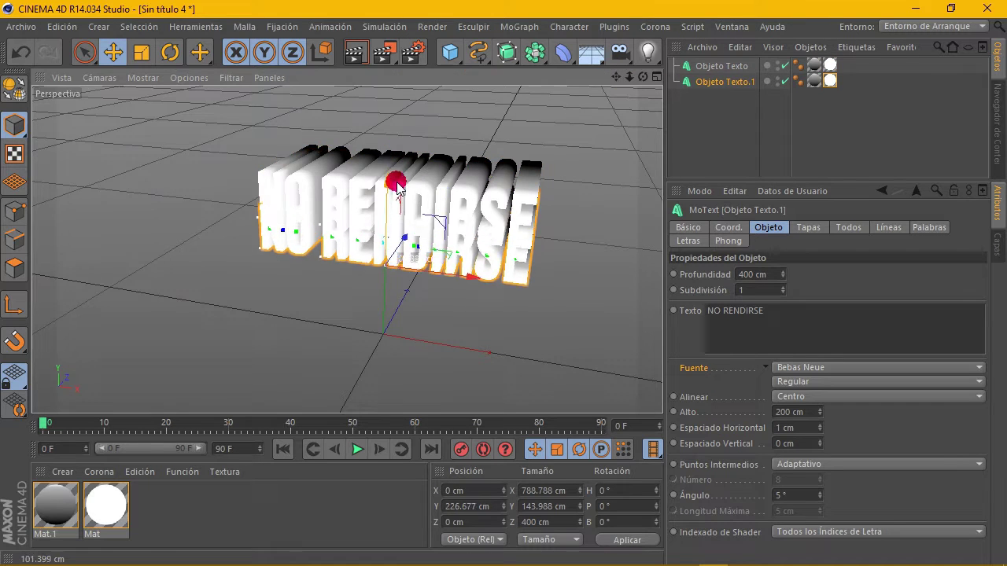
- Change the copy's text to NUNCA with a 420 cm height
left_click(818, 343)
type("NUNCA")
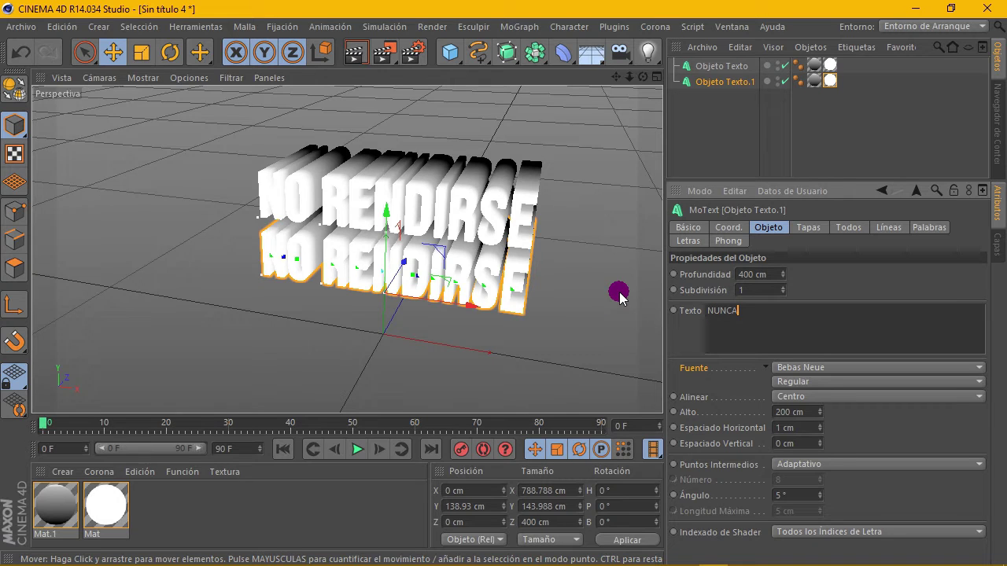
left_click(847, 290)
type("420")
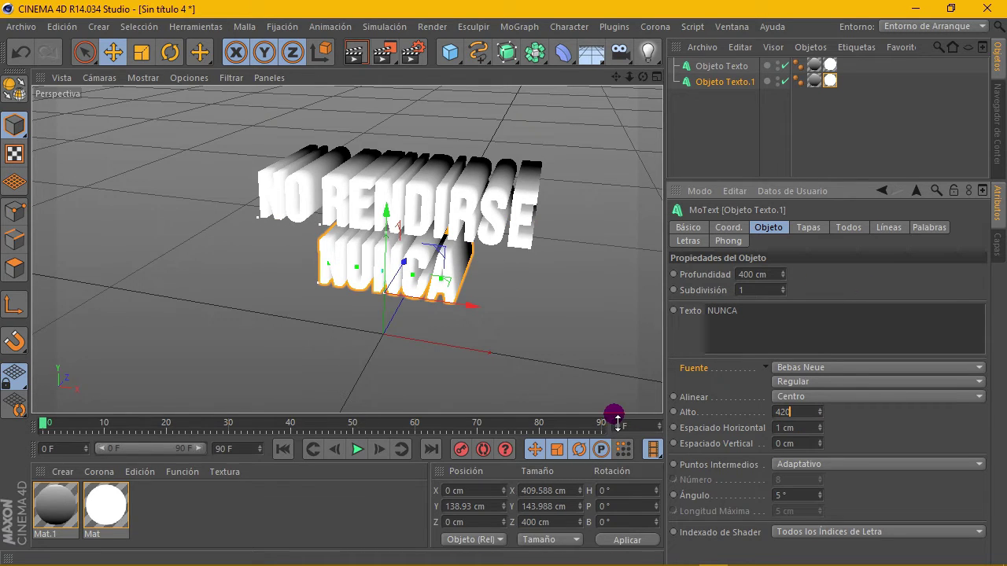
key("Return")
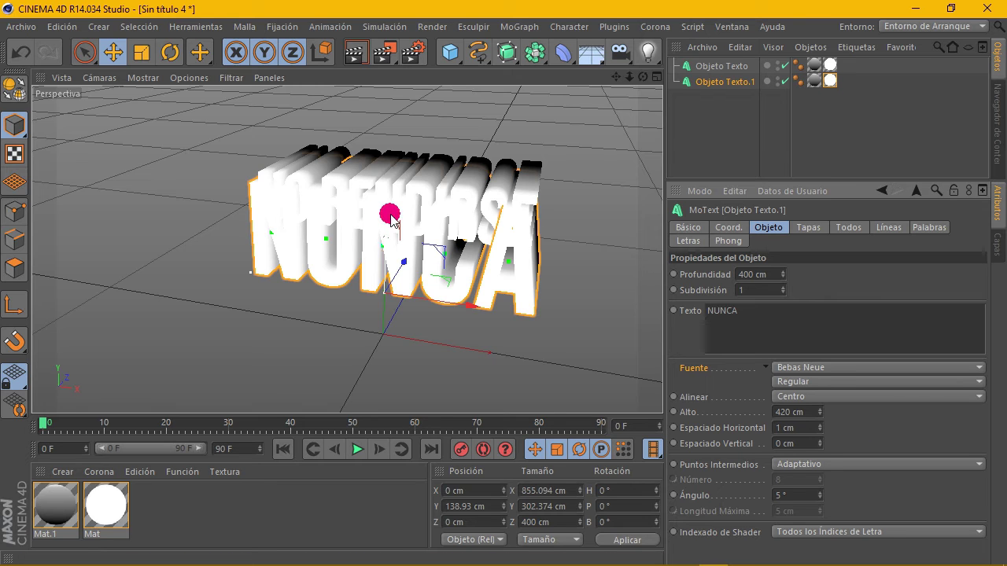
- Lower NUNCA to about Y -92 cm beneath NO RENDIRSE and preview both rendered
left_click_drag(389, 213, 392, 298)
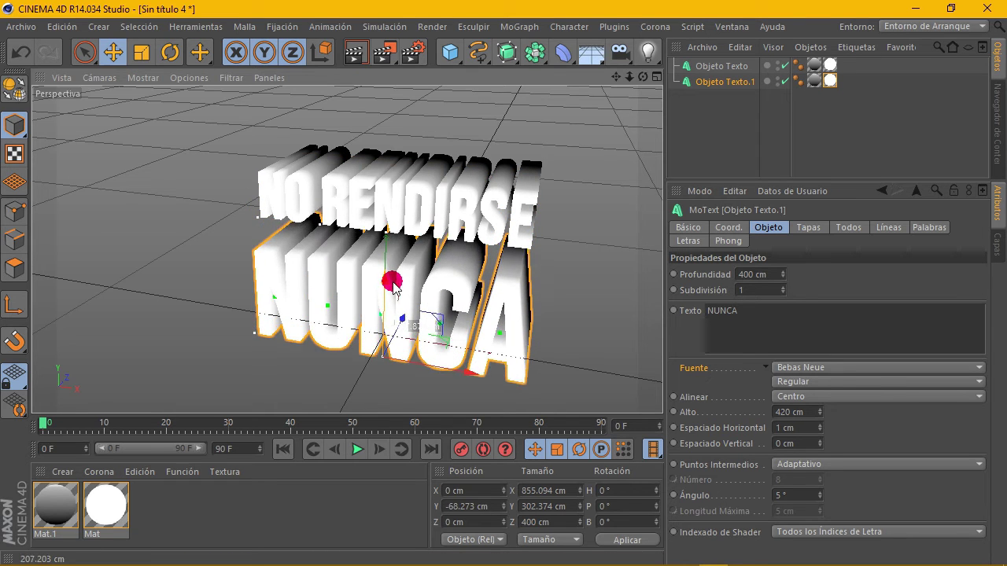
left_click_drag(392, 298, 443, 290)
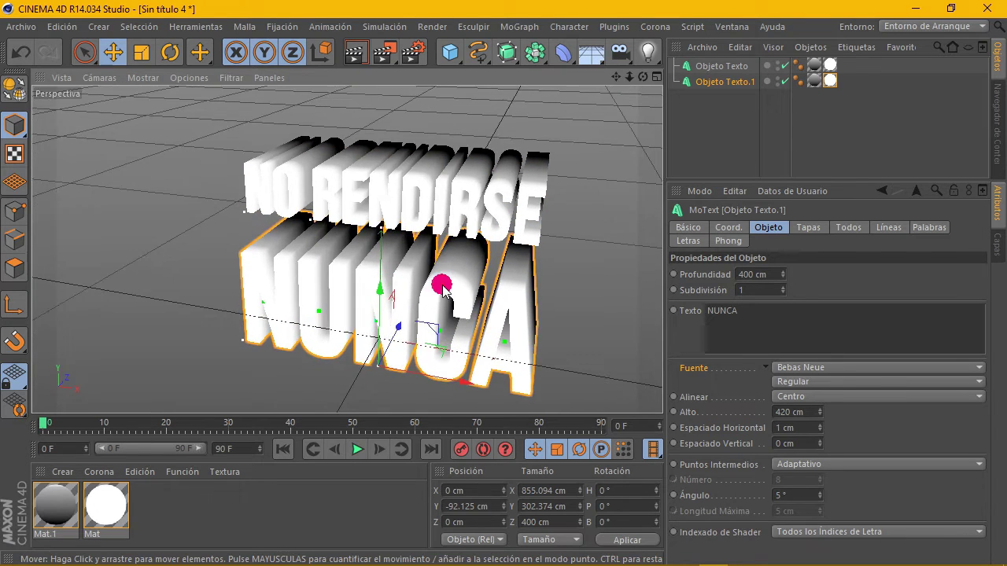
mouse_move(616, 76)
left_mouse_down()
mouse_move(632, 79)
mouse_move(609, 87)
left_mouse_up()
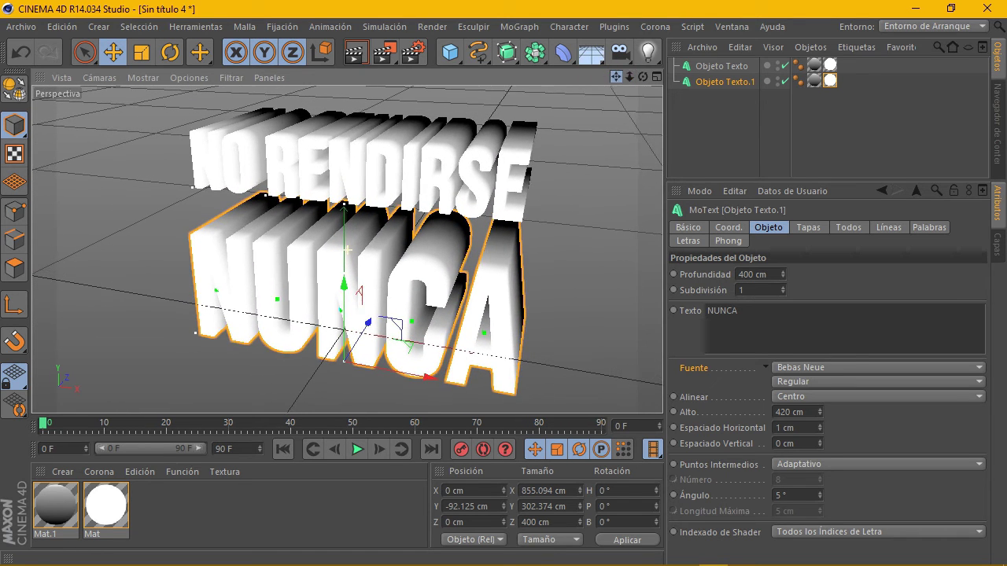
left_click(367, 64)
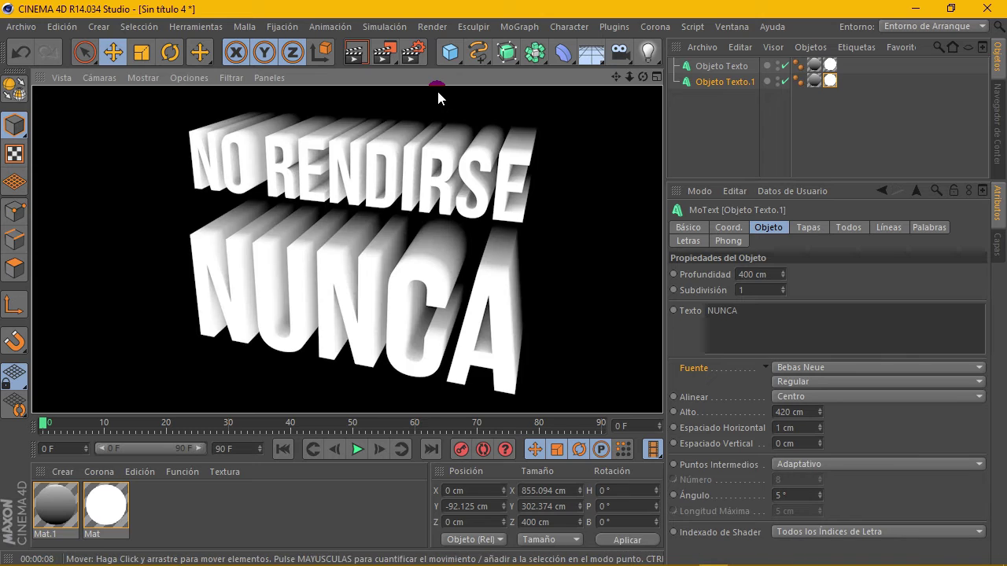
- Save renders as PNG to Desktop\NO RENDIRSE NUNCA via the Guardar settings
left_click(413, 52)
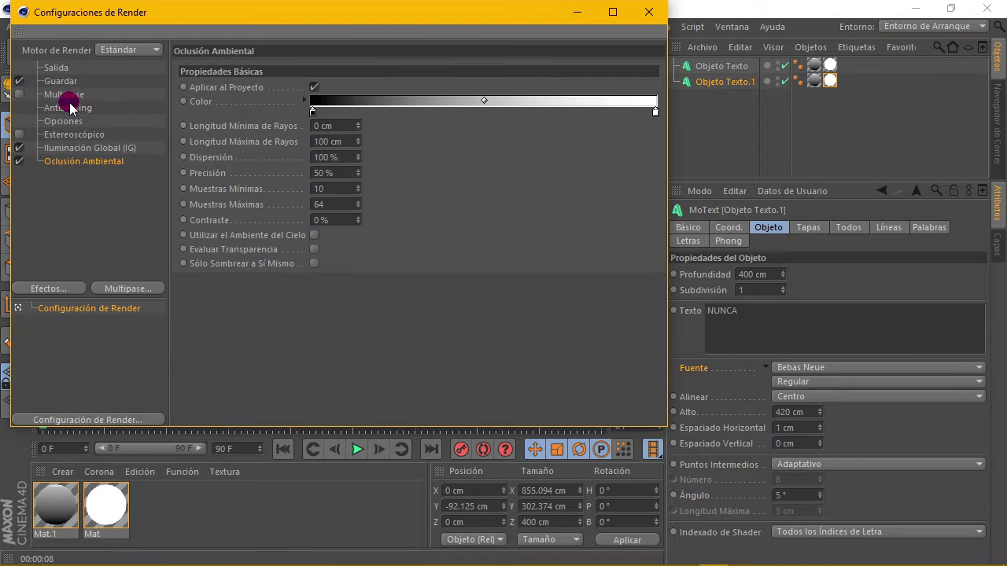
left_click(65, 95)
left_click(58, 82)
left_click(325, 109)
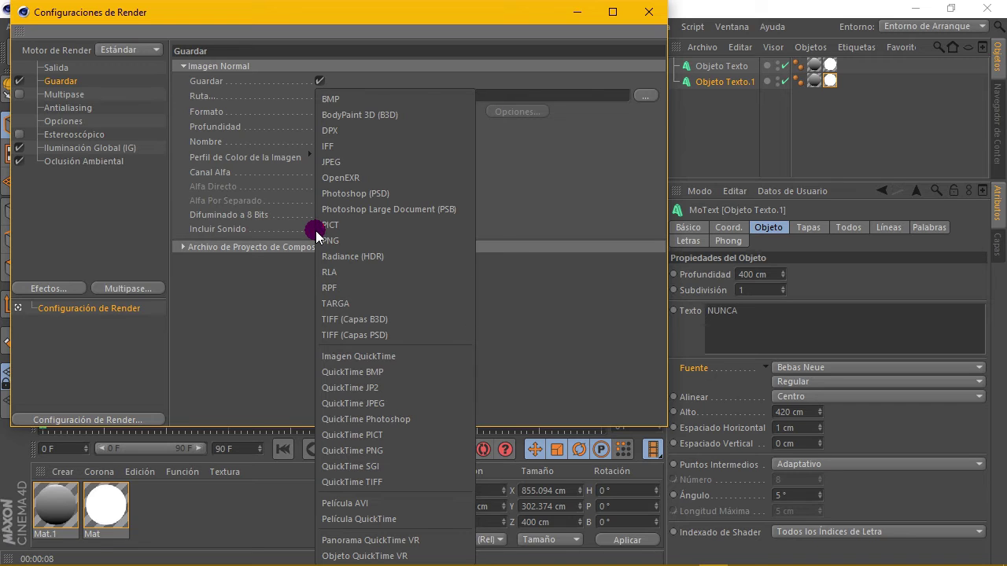
left_click(367, 240)
type("C:\\Users\\USER\\Desktop\\NO RENDIRSE NUNCA")
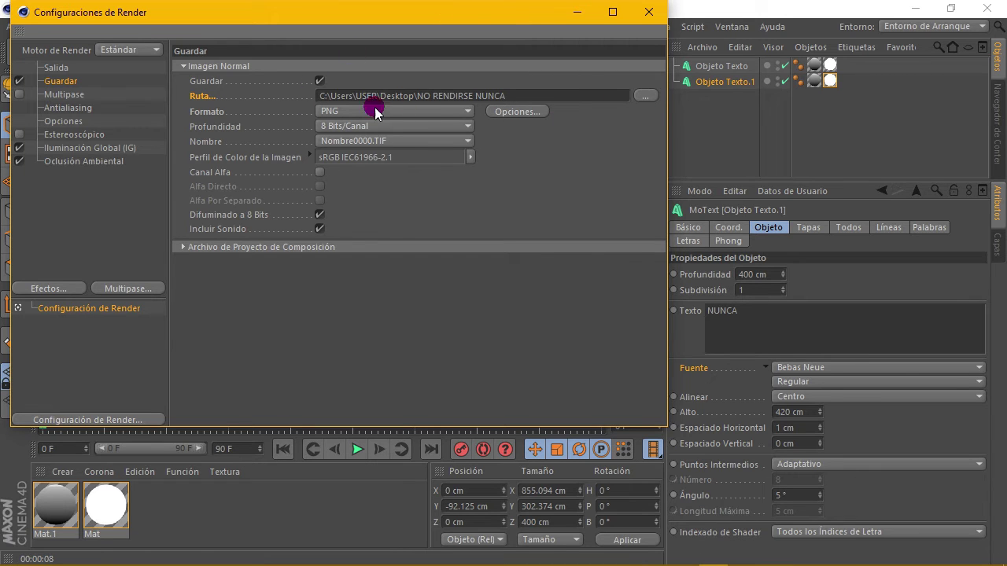
left_click(648, 12)
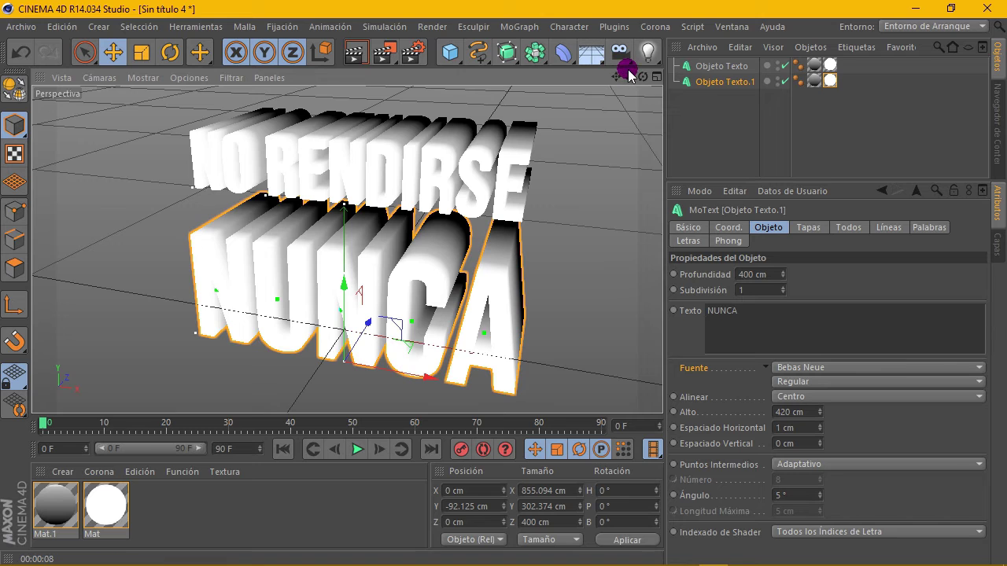
- Orbit and pan to frame NO RENDIRSE above NUNCA, then widen the side panels
left_click_drag(629, 71, 347, 250)
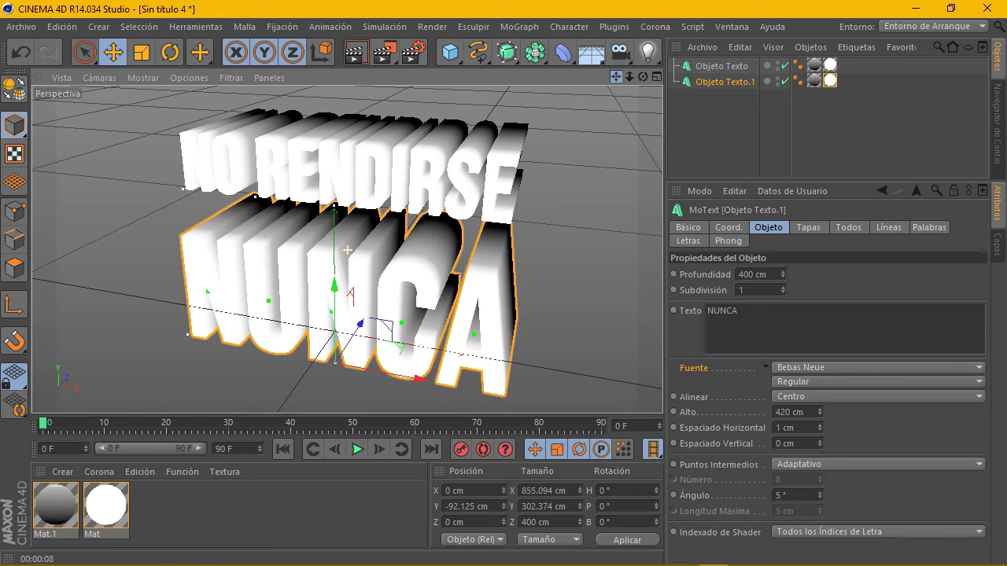
mouse_move(616, 77)
left_mouse_down()
mouse_move(645, 76)
mouse_move(628, 79)
left_mouse_up()
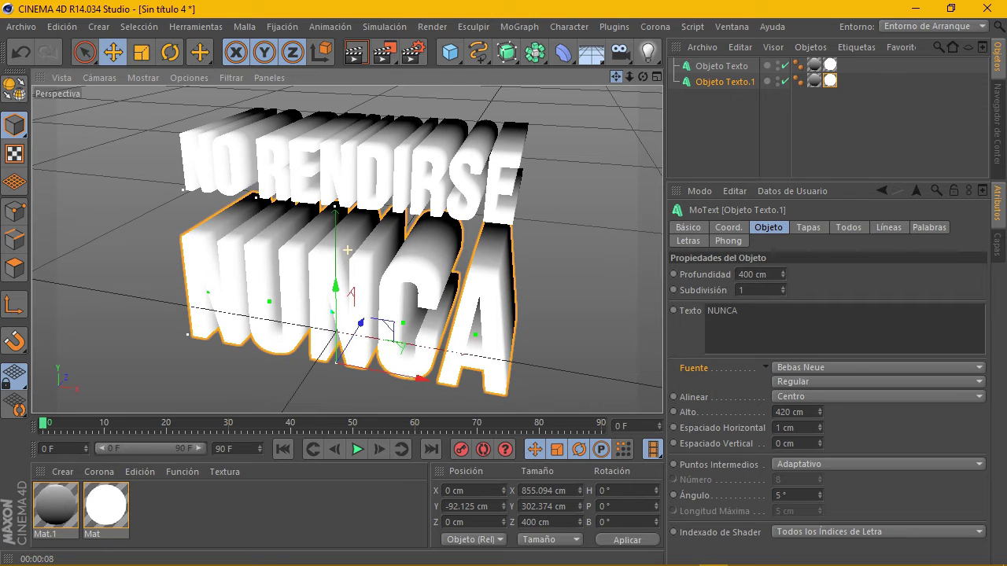
left_click_drag(628, 79, 621, 79)
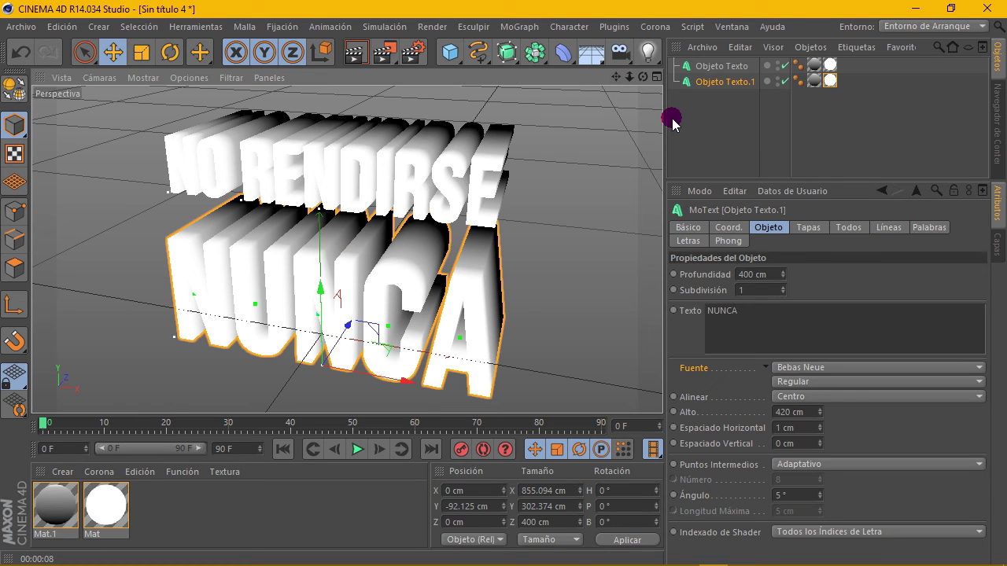
left_click_drag(666, 117, 612, 118)
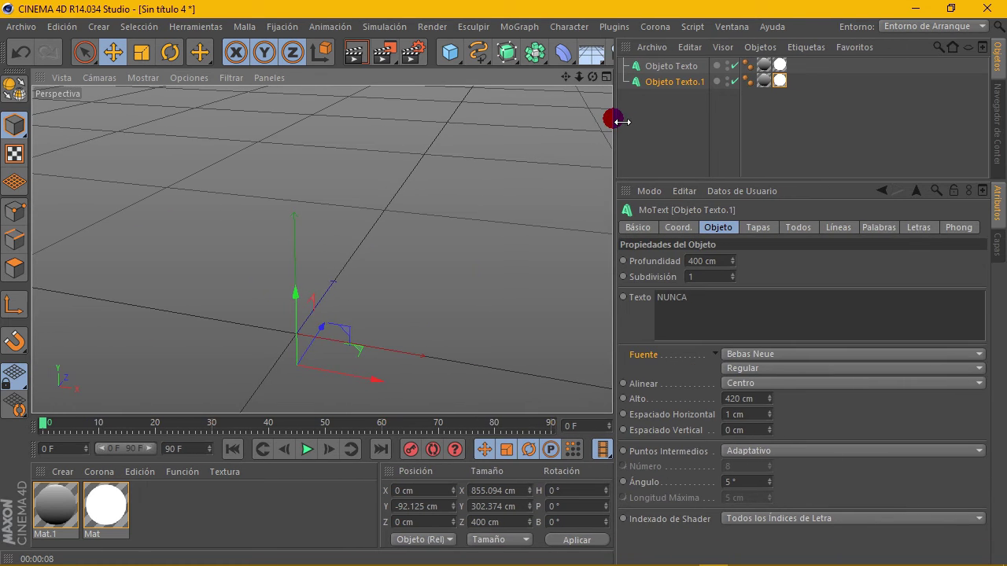
- Render the scene to the Picture Viewer as a 1280×720 NO RENDIRSE NUNCA.png
left_click(384, 52)
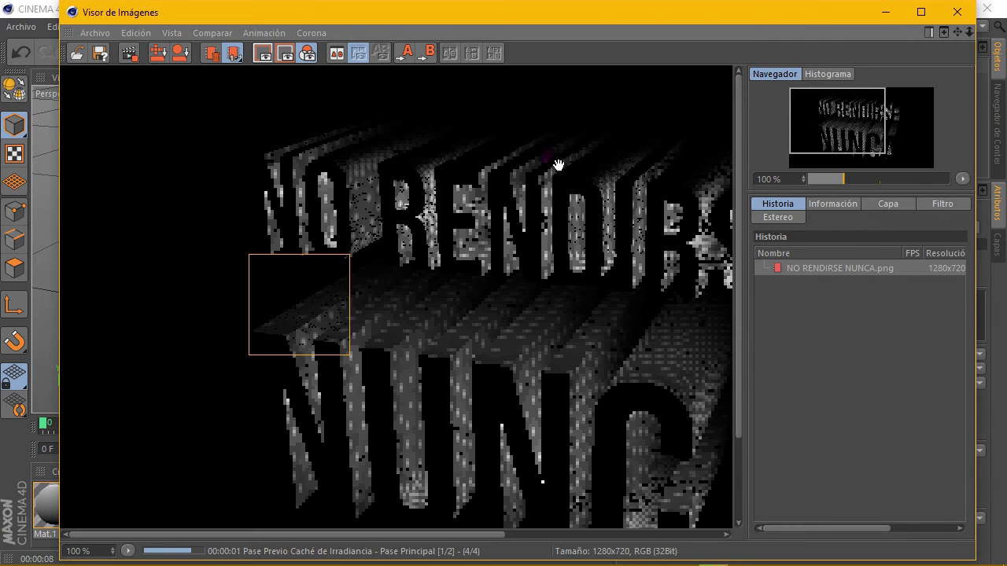